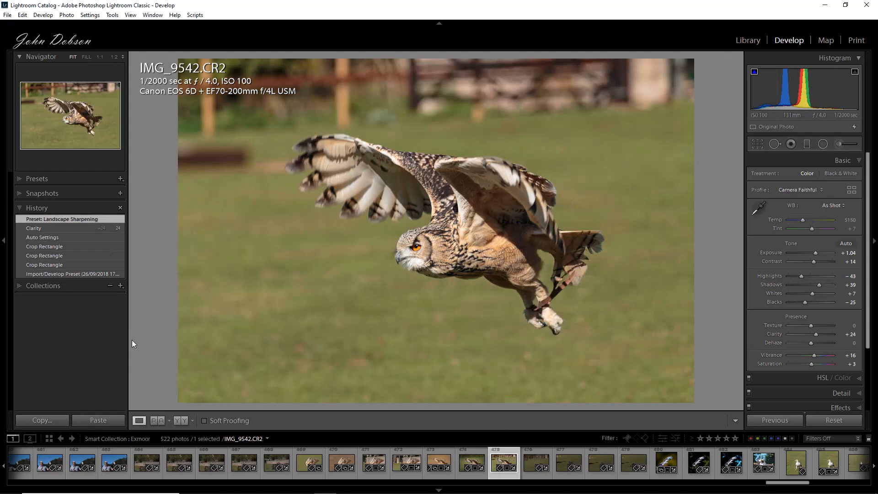
# Review the IMG_9542.CR2 edit history from the import state through the final crop and Auto Settings to the Landscape Sharpening preset
pyautogui.click(76, 274)
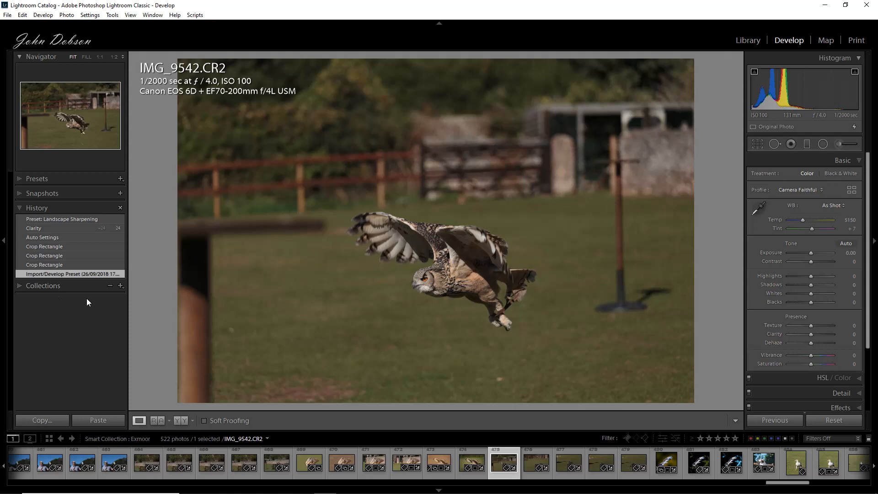
pyautogui.click(48, 244)
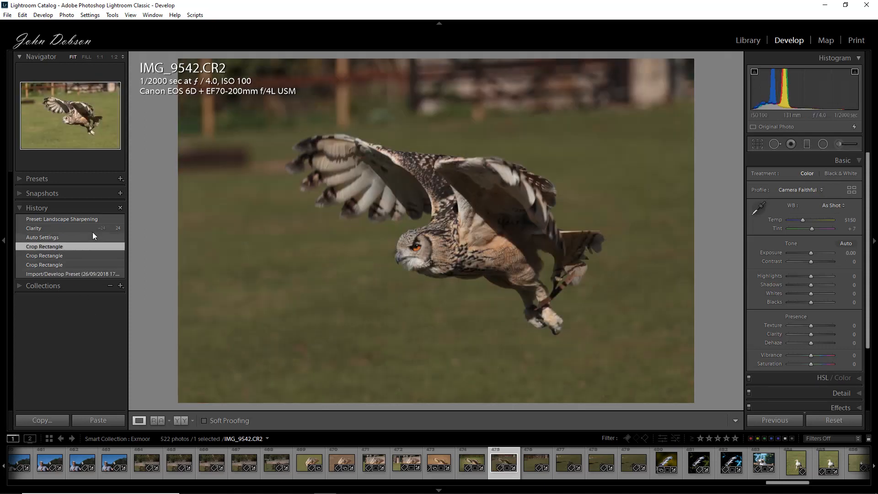
pyautogui.click(44, 240)
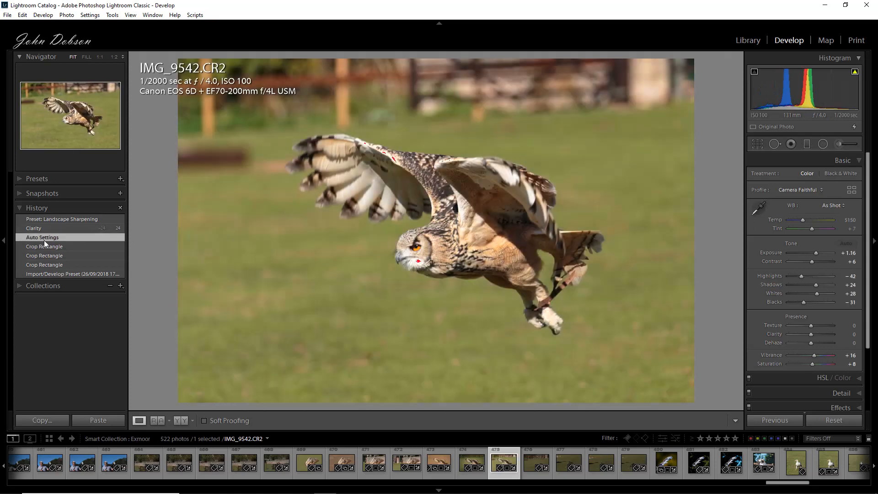
pyautogui.click(36, 219)
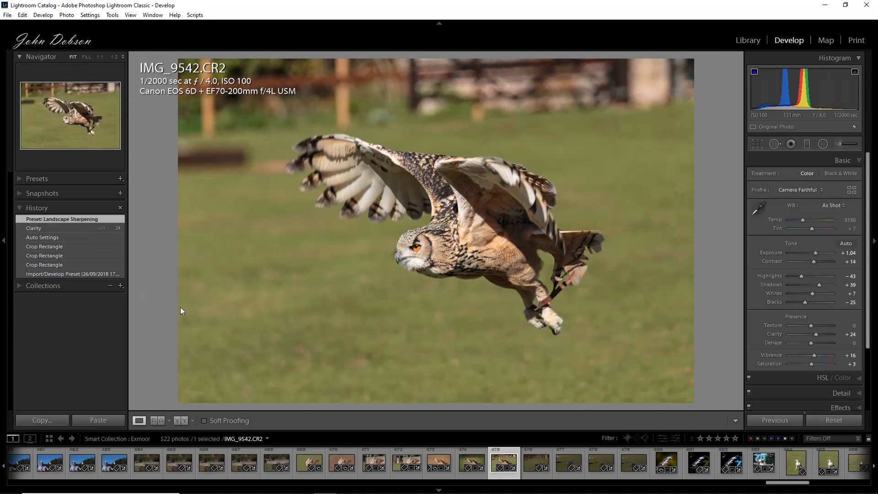
# Open IMG_9542-Edit-2.tif from the filmstrip in Adobe Photoshop 2020 using the Edit Original option
pyautogui.click(433, 462)
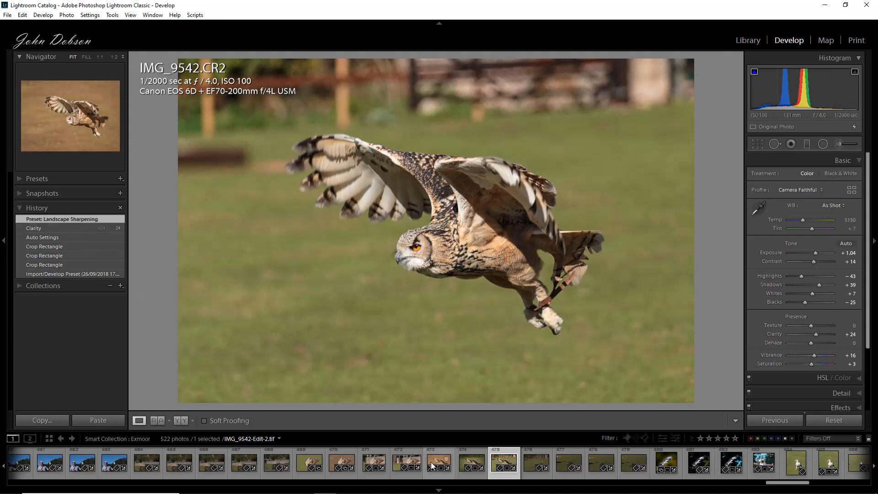
pyautogui.rightClick(299, 226)
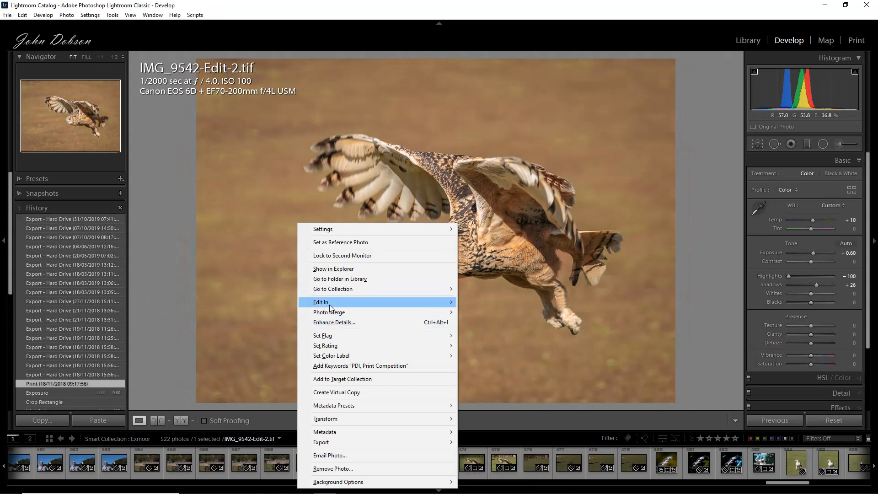
pyautogui.moveTo(329, 305)
pyautogui.click(478, 303)
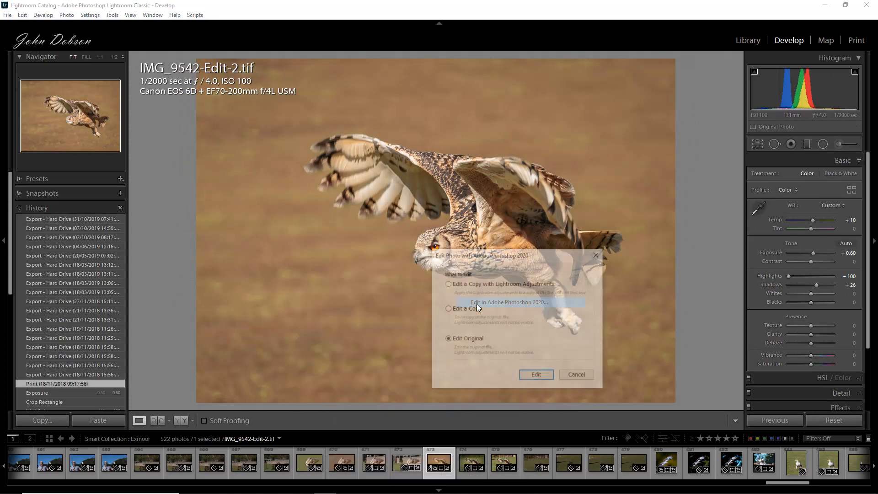
pyautogui.click(536, 377)
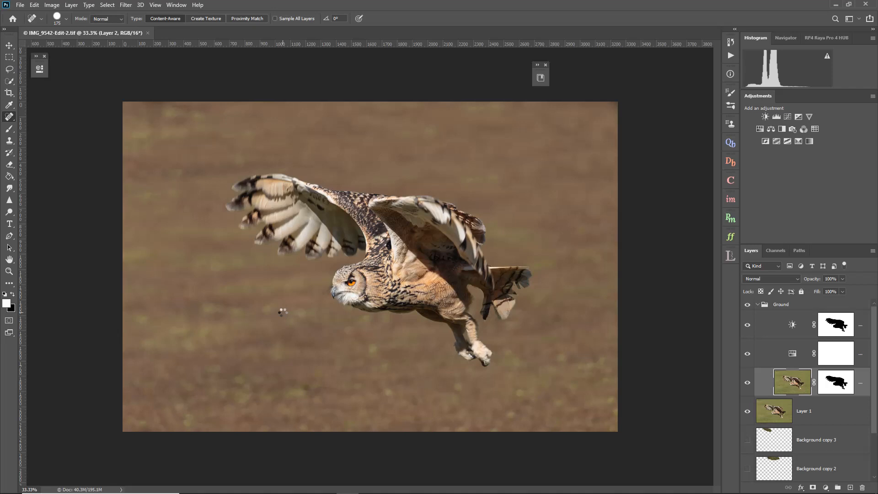
# Hide all the layers in the stack except Layer 3, the owl photo with its untouched fence background
pyautogui.scroll(2, 282, 311)
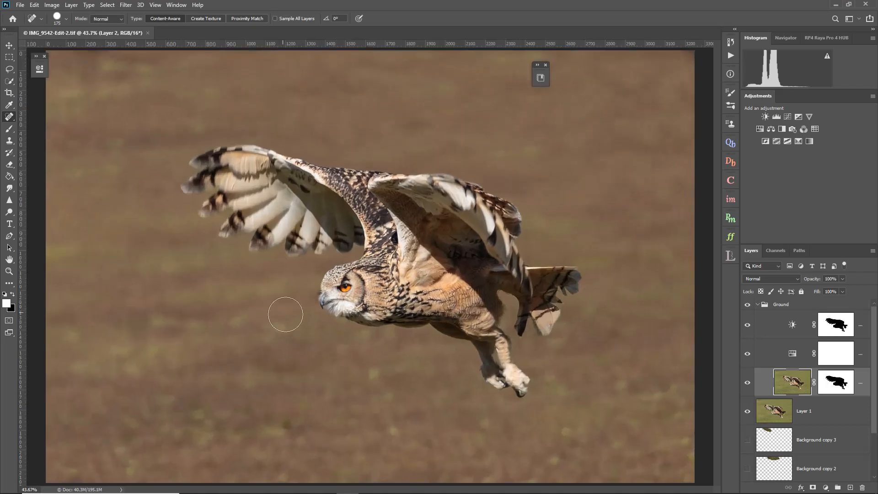
pyautogui.moveTo(746, 327); pyautogui.dragTo(748, 435)
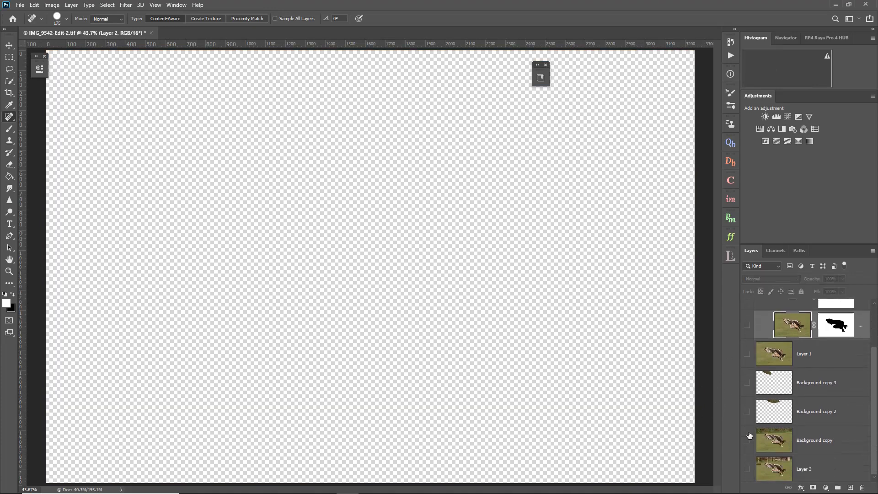
pyautogui.click(747, 469)
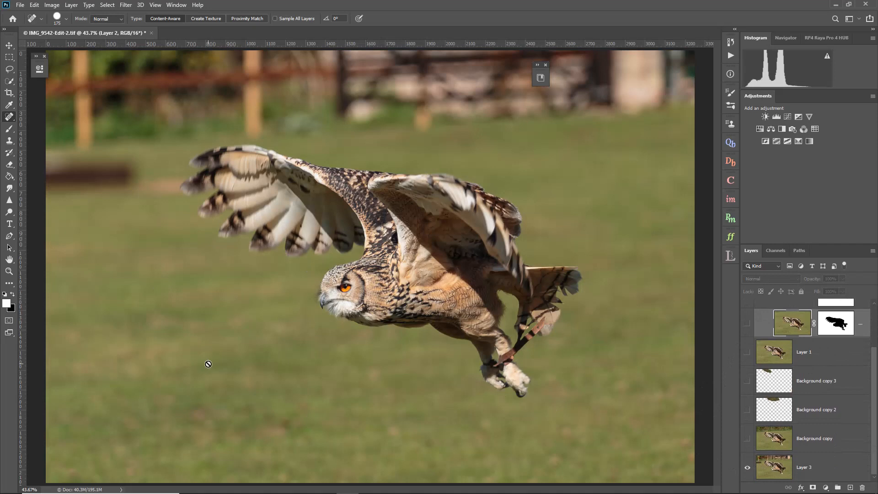
# On Layer 3, remove the dark blurred beam beside the owl's outstretched wing tip with the Spot Healing Brush
pyautogui.click(808, 471)
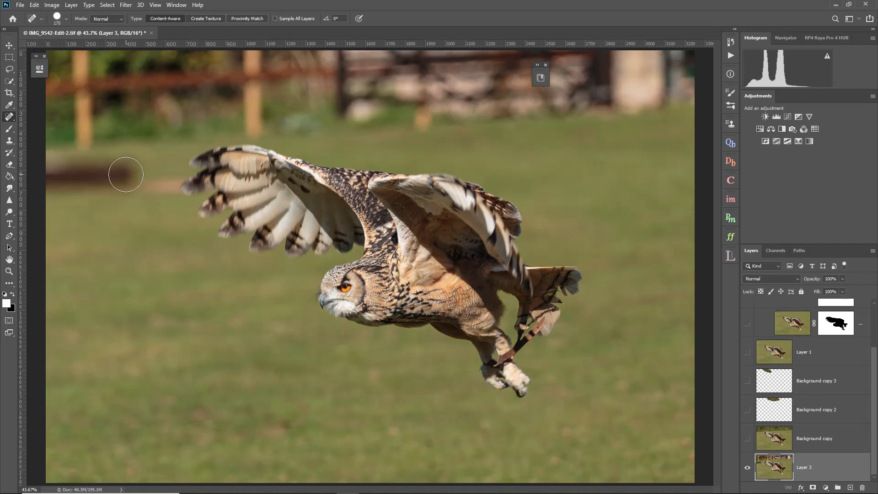
pyautogui.click(126, 174)
pyautogui.moveTo(125, 174); pyautogui.dragTo(27, 178)
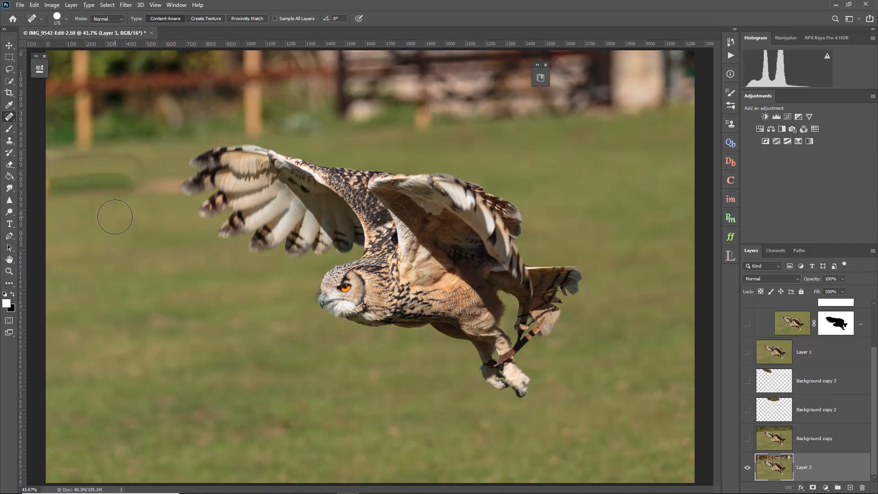
pyautogui.moveTo(121, 183); pyautogui.dragTo(51, 184)
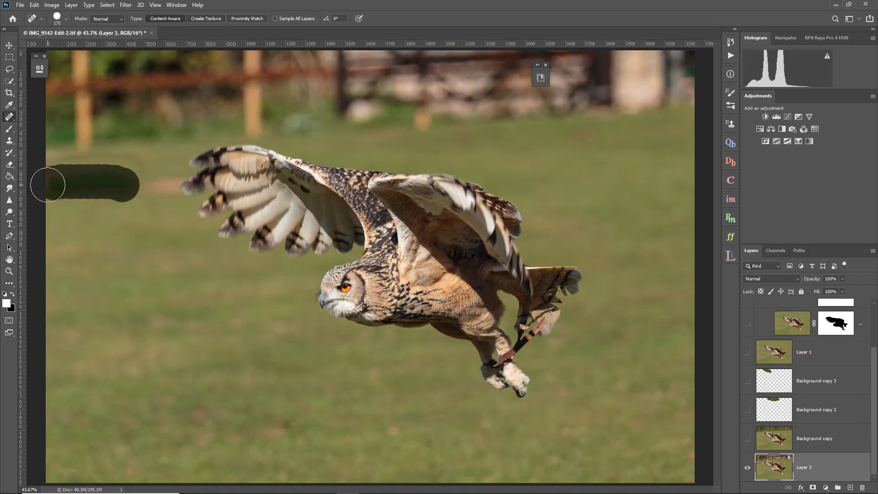
pyautogui.moveTo(128, 166); pyautogui.dragTo(50, 172)
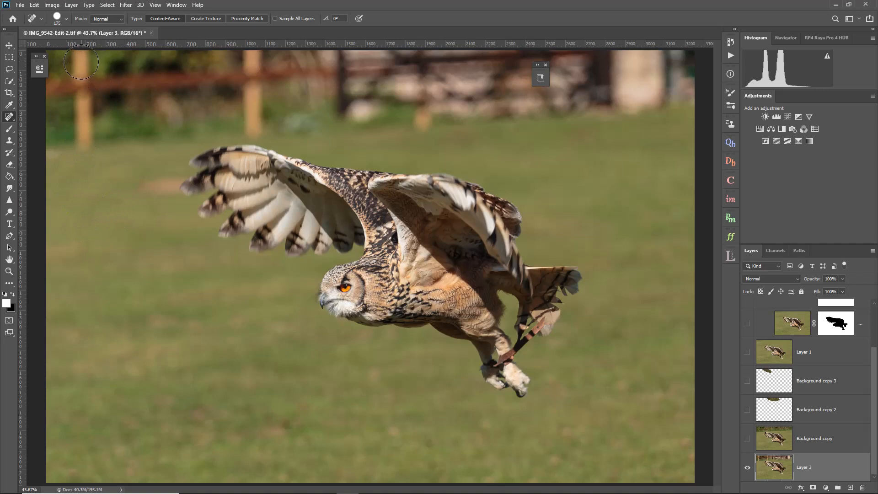
# Heal away the two wooden fence posts, the red rail between them and part of the dark gate behind the owl
pyautogui.moveTo(82, 58); pyautogui.dragTo(84, 142)
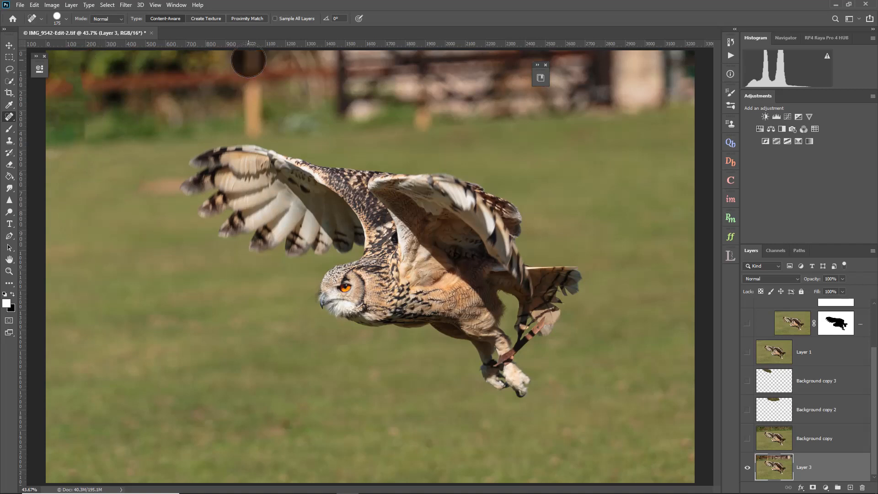
pyautogui.moveTo(248, 60); pyautogui.dragTo(252, 122)
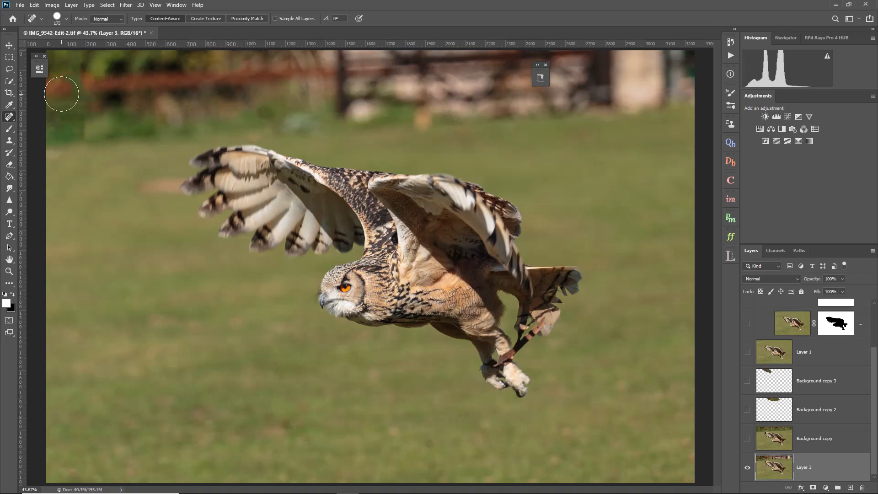
pyautogui.moveTo(63, 90)
pyautogui.mouseDown()
pyautogui.moveTo(171, 78)
pyautogui.moveTo(117, 106)
pyautogui.moveTo(147, 87)
pyautogui.moveTo(193, 85)
pyautogui.moveTo(173, 98)
pyautogui.moveTo(228, 83)
pyautogui.moveTo(219, 82)
pyautogui.moveTo(254, 84)
pyautogui.moveTo(219, 80)
pyautogui.moveTo(232, 86)
pyautogui.moveTo(243, 74)
pyautogui.moveTo(303, 76)
pyautogui.moveTo(282, 80)
pyautogui.mouseUp()
pyautogui.moveTo(337, 59)
pyautogui.mouseDown()
pyautogui.moveTo(339, 107)
pyautogui.moveTo(415, 82)
pyautogui.mouseUp()
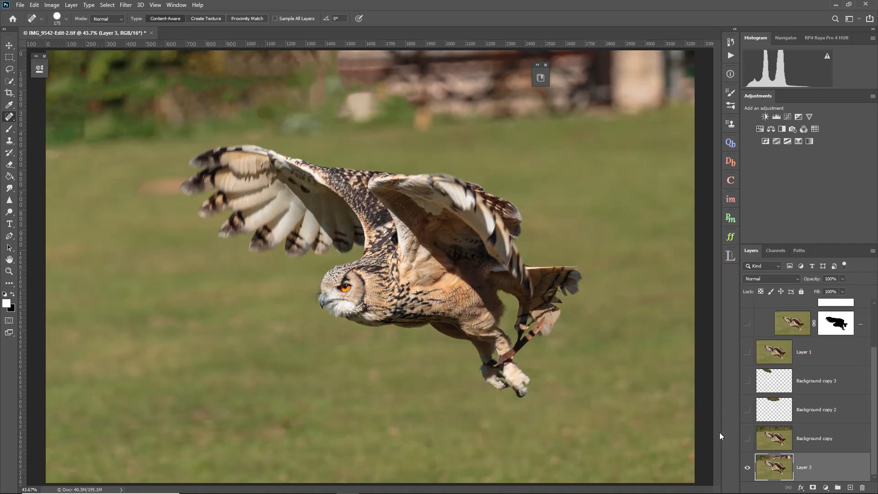
# Show the Background copy layer with the cleaned-up hedge background and make it the active layer
pyautogui.click(747, 439)
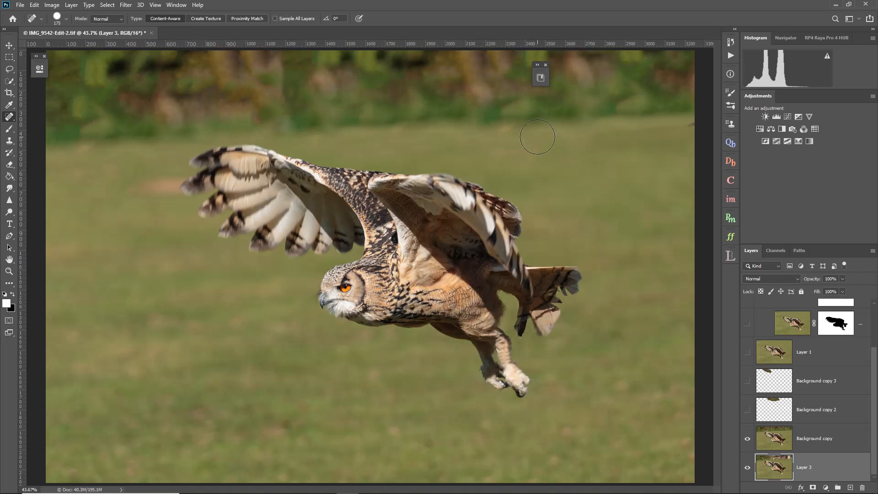
pyautogui.click(776, 438)
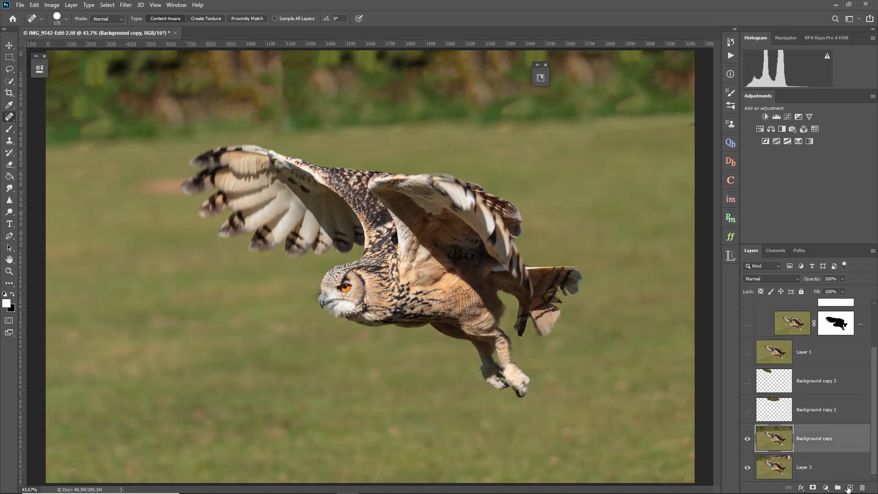
# Add an empty layer above Background copy and Clone Stamp hedge texture over patches along the hedge, sampling Current & Below
pyautogui.click(849, 487)
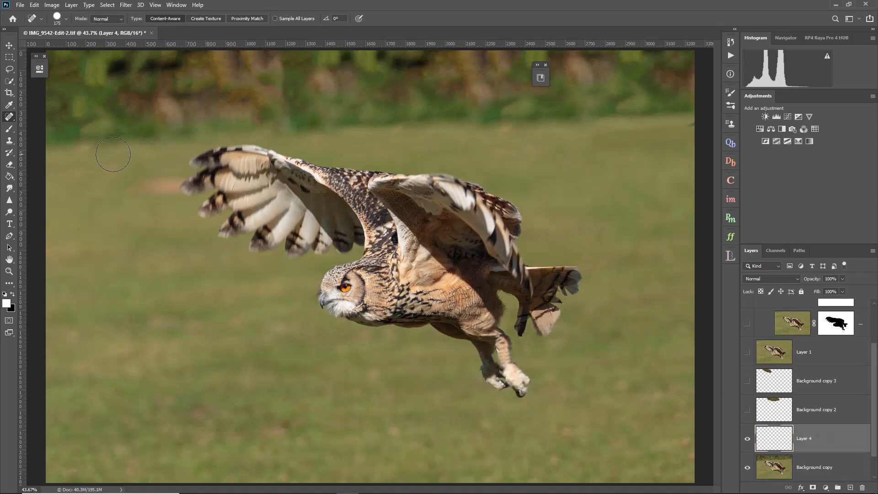
pyautogui.click(10, 140)
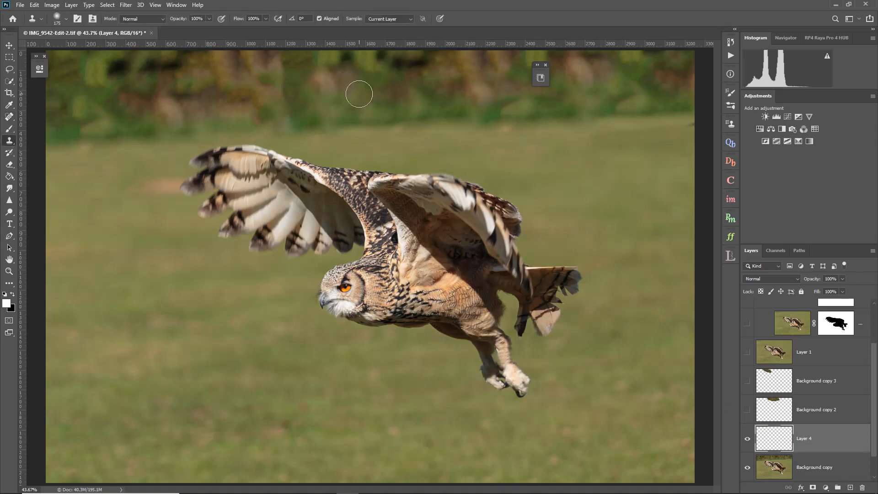
pyautogui.click(411, 20)
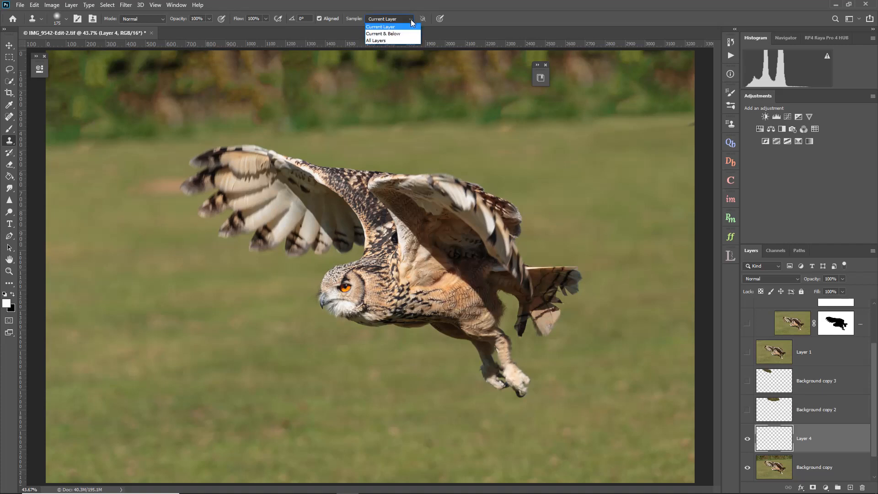
pyautogui.click(393, 34)
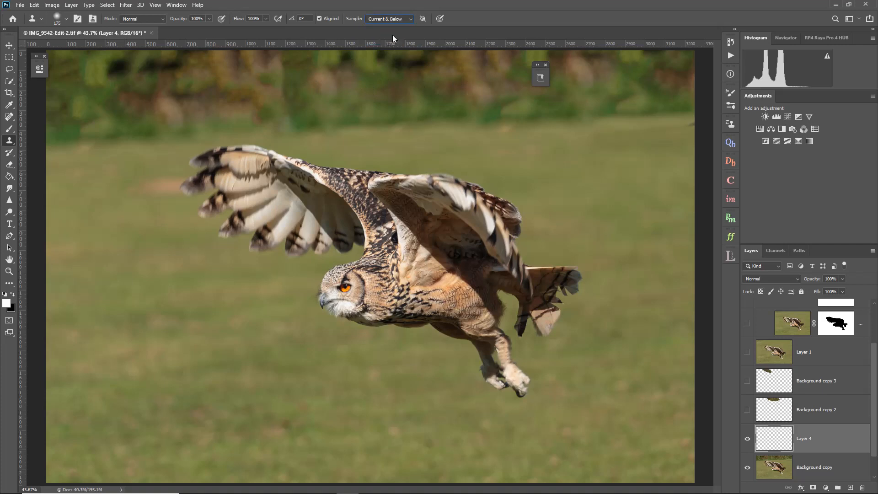
pyautogui.keyDown('alt'); pyautogui.click(333, 94); pyautogui.keyUp('alt')
pyautogui.moveTo(388, 64)
pyautogui.mouseDown()
pyautogui.moveTo(419, 60)
pyautogui.moveTo(381, 55)
pyautogui.moveTo(366, 91)
pyautogui.mouseUp()
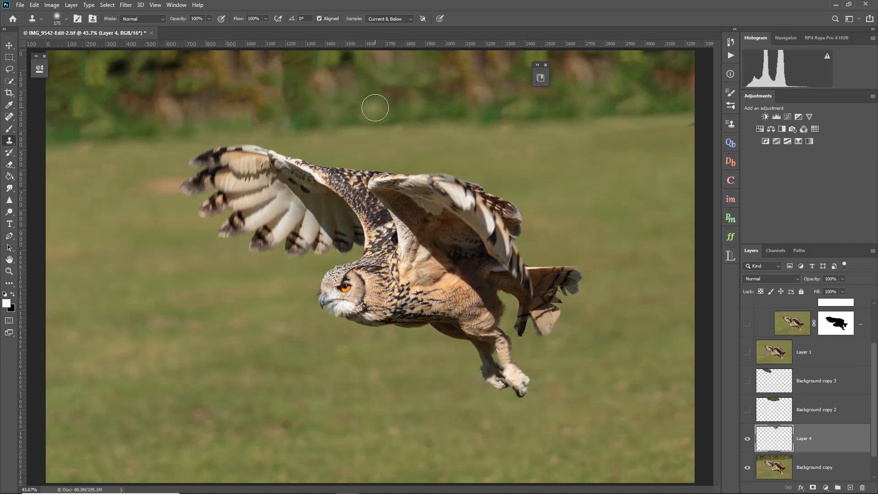
pyautogui.click(365, 108)
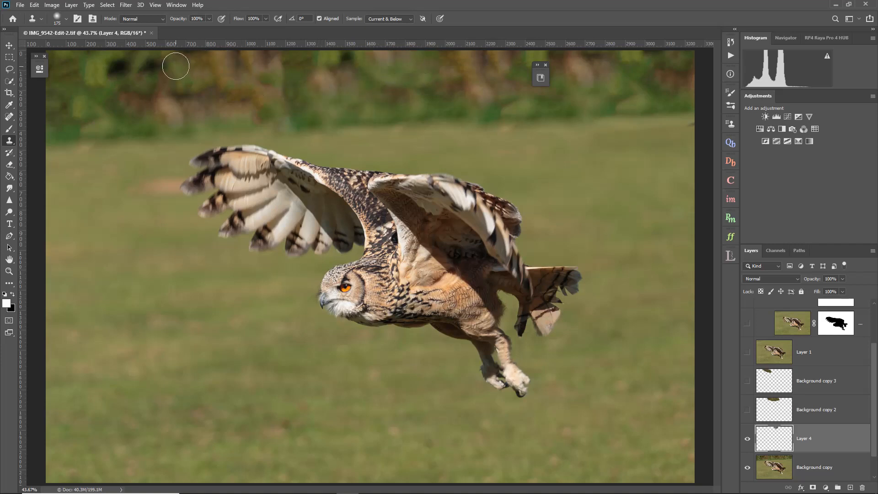
pyautogui.moveTo(176, 67); pyautogui.dragTo(144, 65)
pyautogui.moveTo(223, 61)
pyautogui.mouseDown()
pyautogui.moveTo(264, 56)
pyautogui.moveTo(270, 78)
pyautogui.mouseUp()
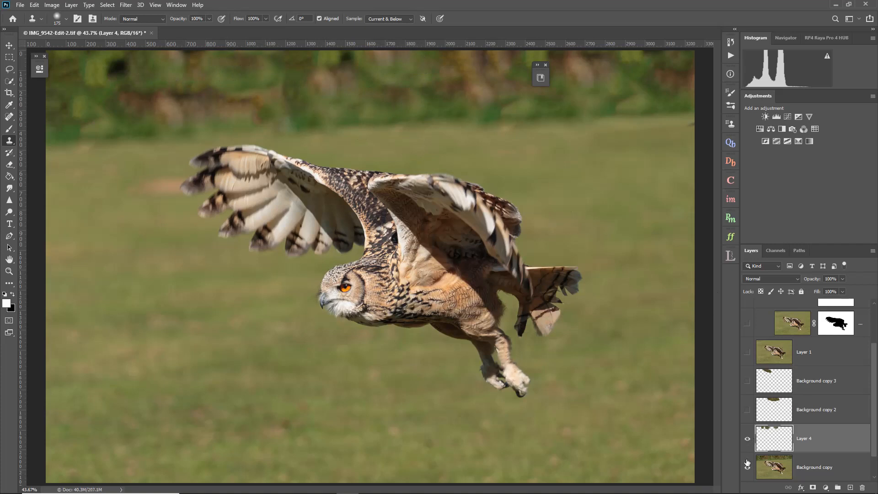
# View the cloned patches on their own by hiding Background copy and Layer 3, and show both layers again
pyautogui.scroll(-1, 753, 460)
pyautogui.click(747, 438)
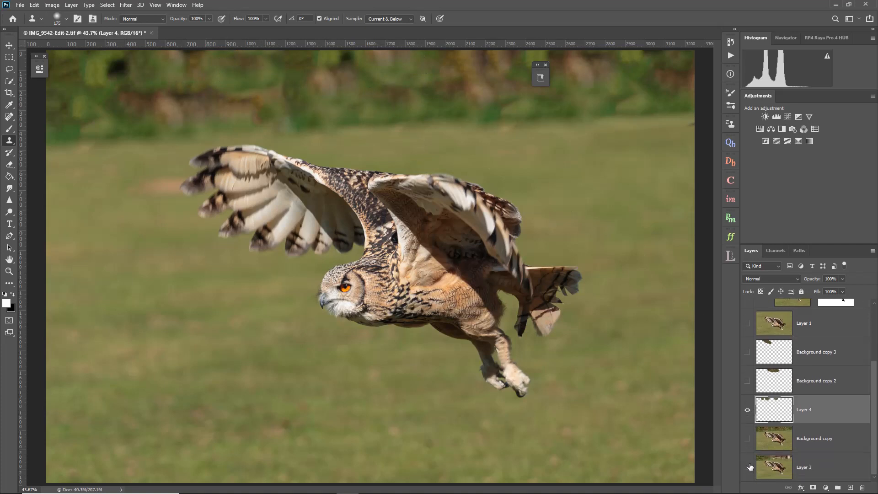
pyautogui.click(749, 467)
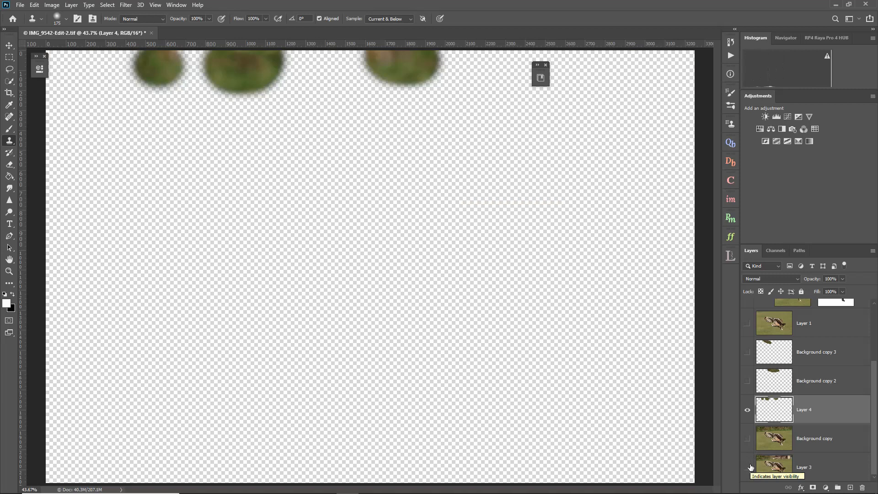
pyautogui.click(747, 438)
pyautogui.click(747, 466)
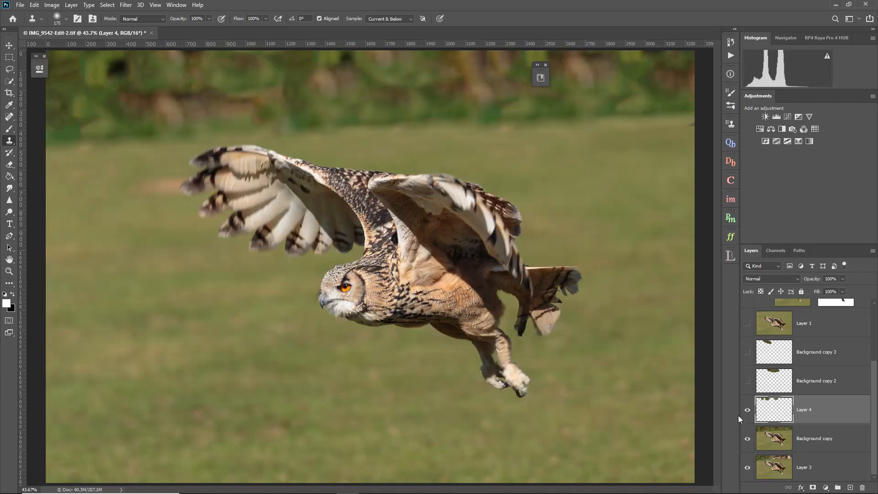
# Hide and delete Layer 4 holding the cloned hedge patches
pyautogui.click(747, 410)
pyautogui.moveTo(846, 420); pyautogui.dragTo(862, 488)
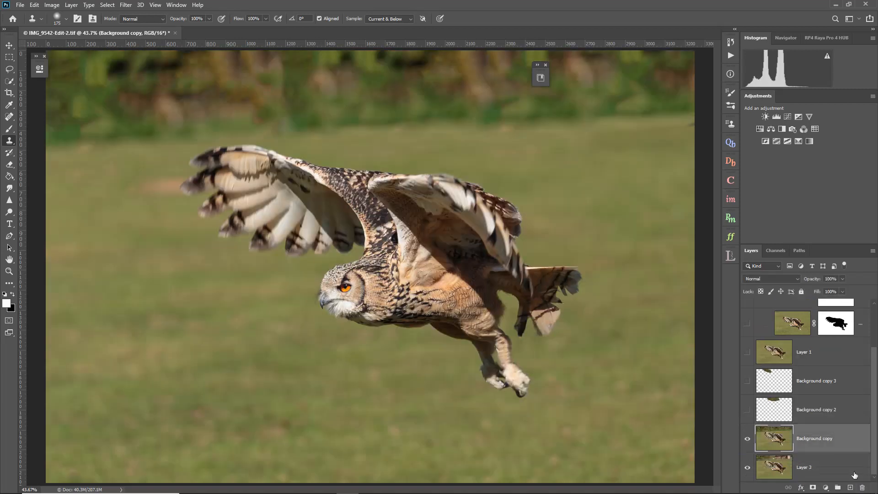
# Show the Background copy 2 and Background copy 3 patch layers, and duplicate the Background copy layer
pyautogui.click(748, 410)
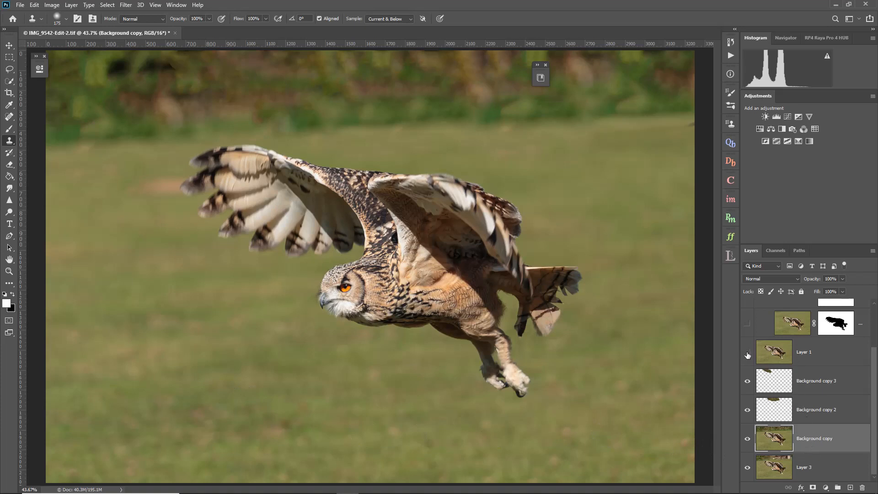
pyautogui.click(784, 472)
pyautogui.click(777, 438)
pyautogui.moveTo(849, 440); pyautogui.dragTo(850, 486)
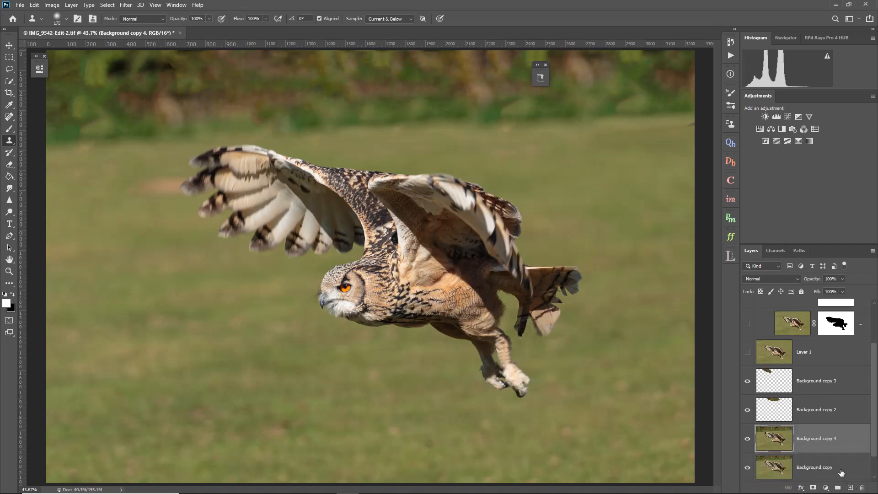
# Move the duplicated layer directly below Layer 1 and hide Background copy, Background copy 2 and Background copy 3
pyautogui.moveTo(830, 442); pyautogui.dragTo(814, 369)
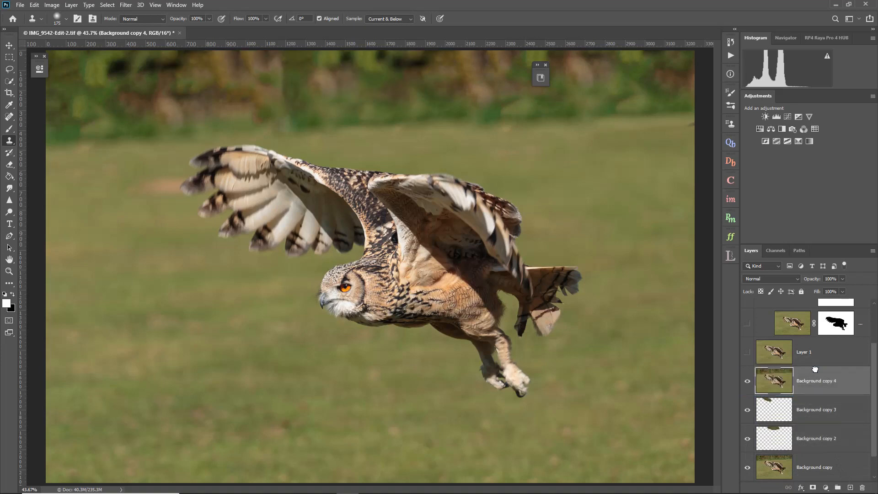
pyautogui.moveTo(747, 410); pyautogui.dragTo(750, 491)
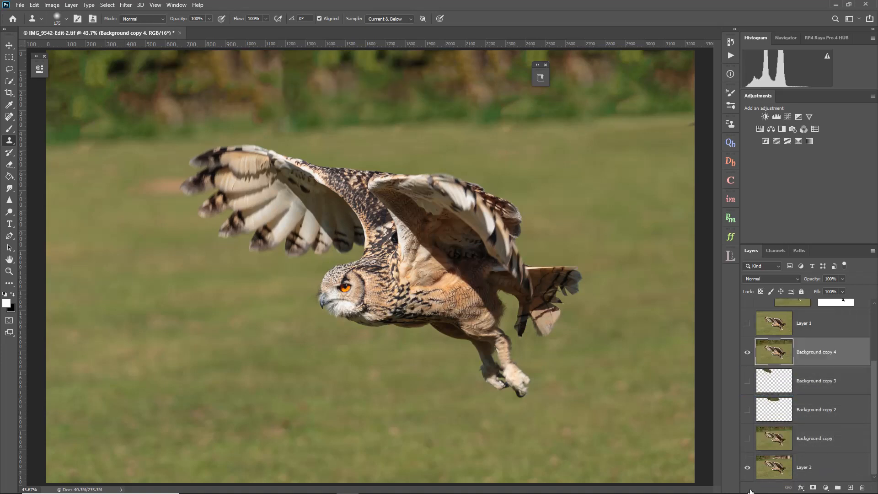
# Hide Layer 3
pyautogui.click(746, 467)
# Clone grass over the left end of the hedge on Background copy 4 with the Clone Stamp, including the leftover spot
pyautogui.moveTo(64, 137); pyautogui.dragTo(53, 76)
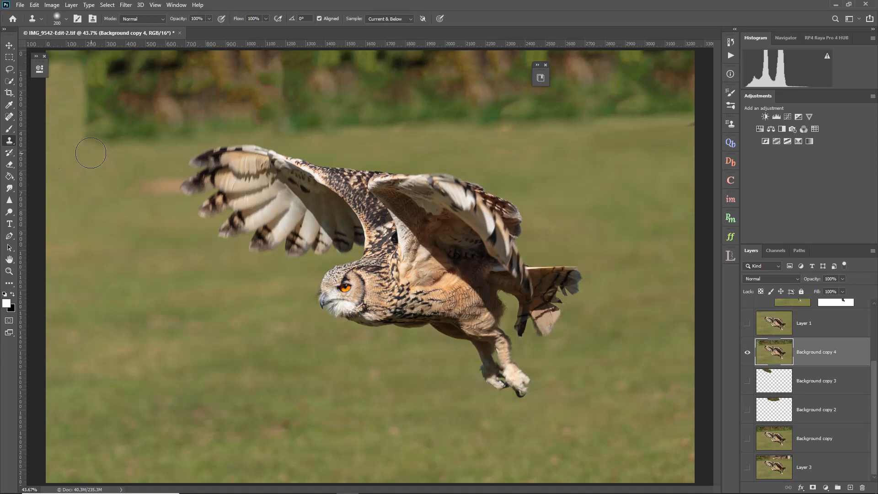
pyautogui.moveTo(90, 152)
pyautogui.mouseDown()
pyautogui.moveTo(76, 62)
pyautogui.moveTo(68, 64)
pyautogui.mouseUp()
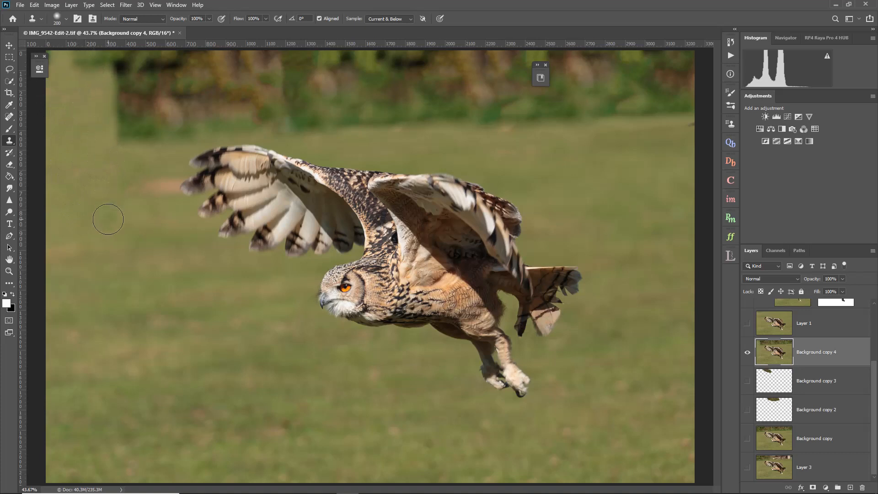
pyautogui.moveTo(100, 92)
pyautogui.mouseDown()
pyautogui.moveTo(89, 69)
pyautogui.moveTo(73, 64)
pyautogui.moveTo(125, 59)
pyautogui.mouseUp()
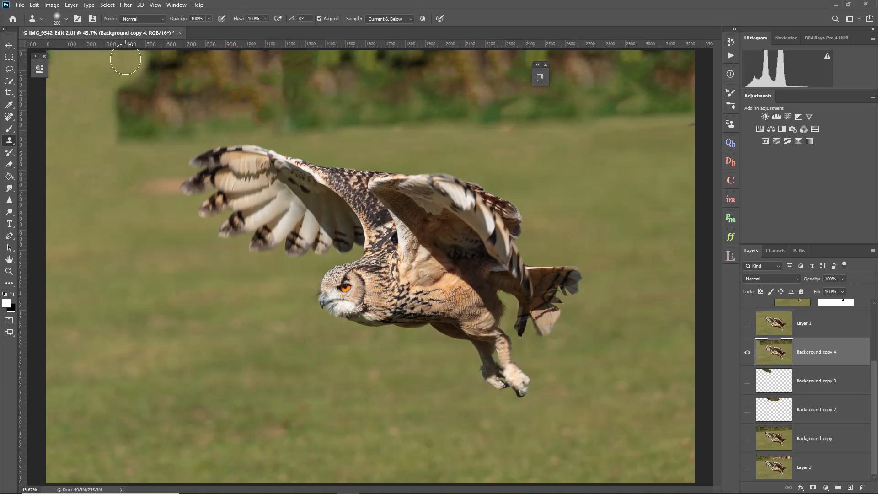
pyautogui.moveTo(133, 166)
pyautogui.mouseDown()
pyautogui.moveTo(122, 135)
pyautogui.moveTo(126, 76)
pyautogui.mouseUp()
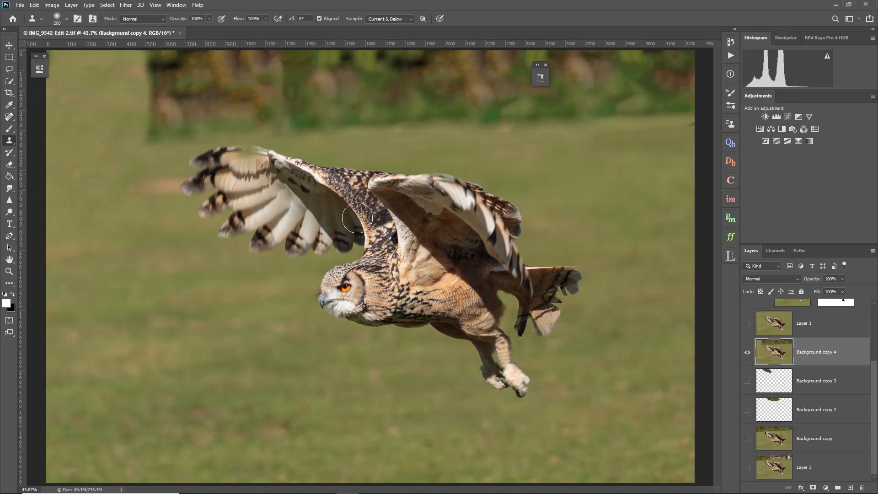
pyautogui.moveTo(145, 133)
pyautogui.mouseDown()
pyautogui.moveTo(156, 115)
pyautogui.moveTo(156, 65)
pyautogui.moveTo(189, 93)
pyautogui.moveTo(165, 63)
pyautogui.moveTo(169, 55)
pyautogui.moveTo(195, 84)
pyautogui.moveTo(190, 115)
pyautogui.mouseUp()
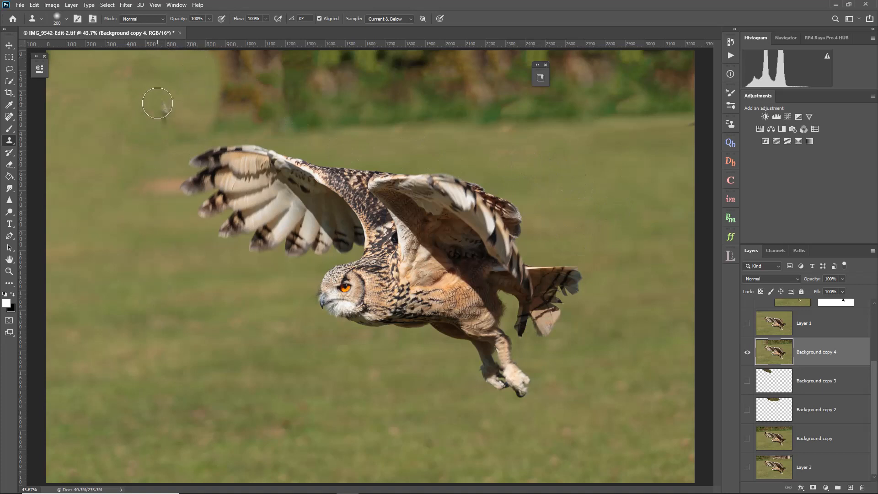
pyautogui.click(161, 105)
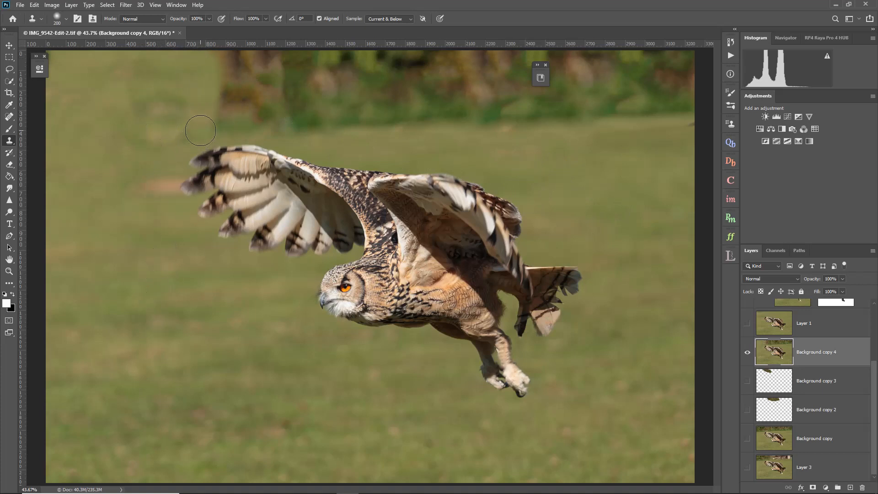
# Try cloning grass over the lower hedge edge just above the owl's outstretched wing, undoing the unwanted strokes
pyautogui.moveTo(201, 131); pyautogui.dragTo(248, 123)
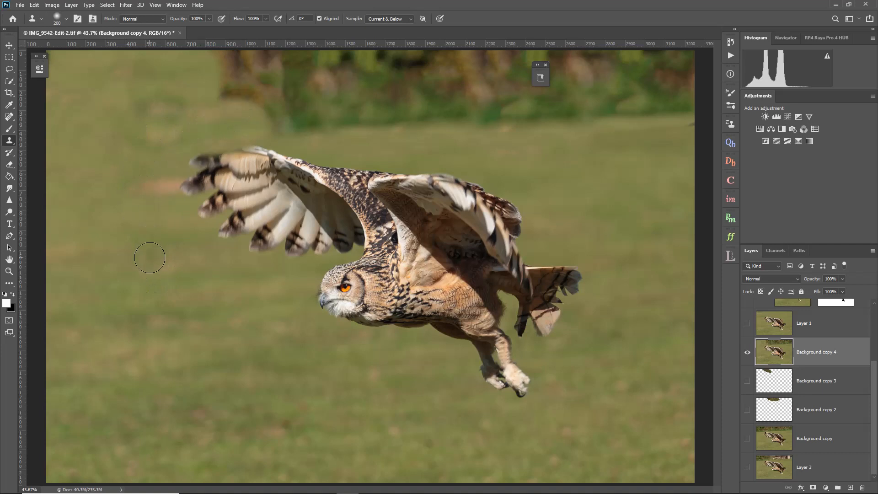
pyautogui.hotkey('ctrl', 'z')
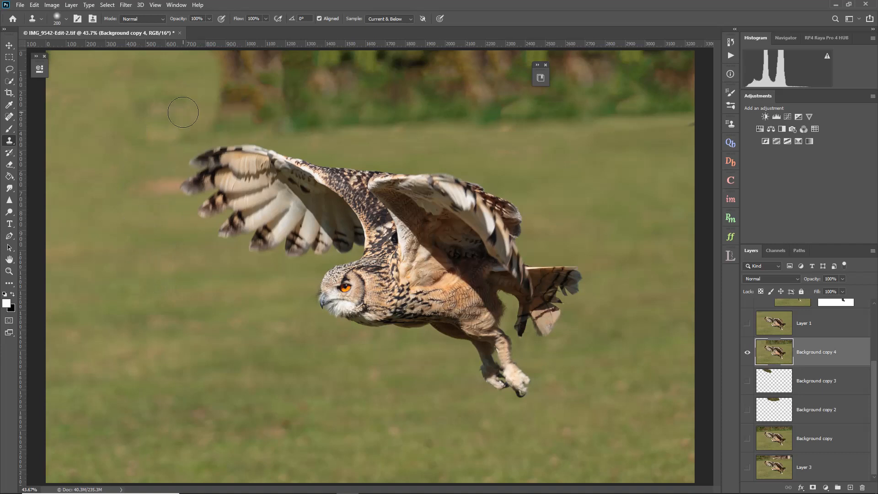
pyautogui.moveTo(206, 119); pyautogui.dragTo(230, 123)
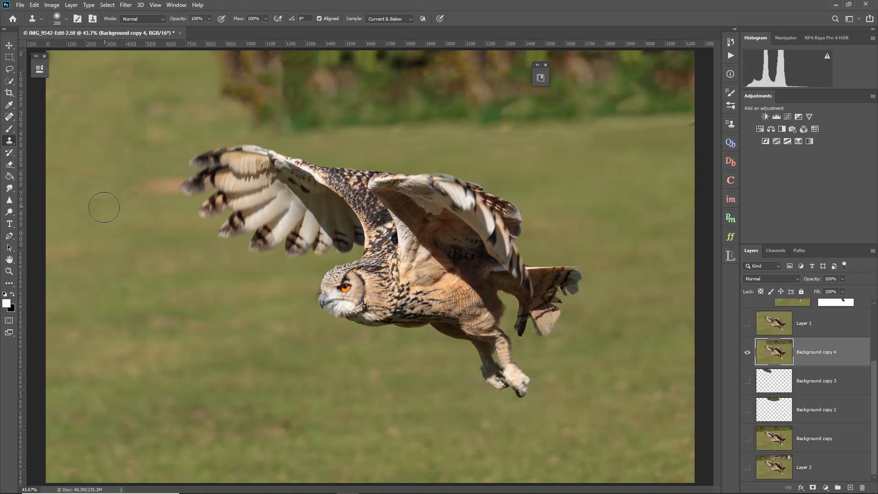
pyautogui.hotkey('ctrl', 'z')
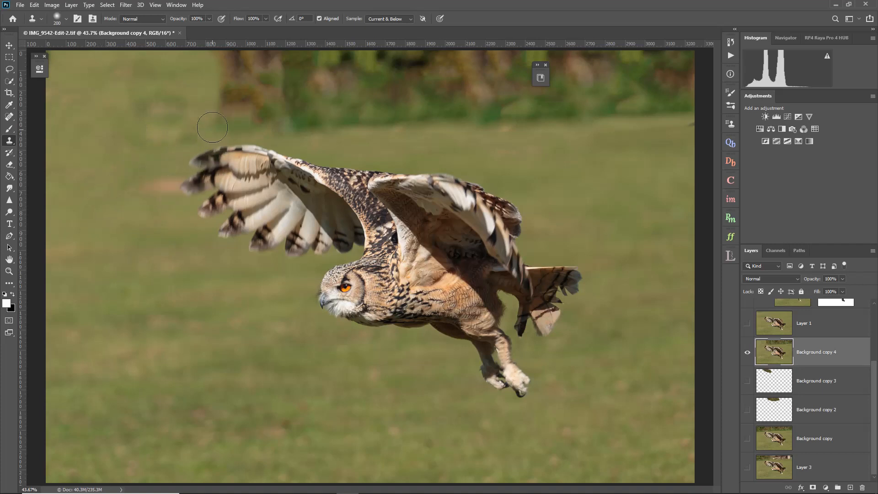
pyautogui.moveTo(210, 114); pyautogui.dragTo(237, 117)
pyautogui.hotkey('ctrl', 'z')
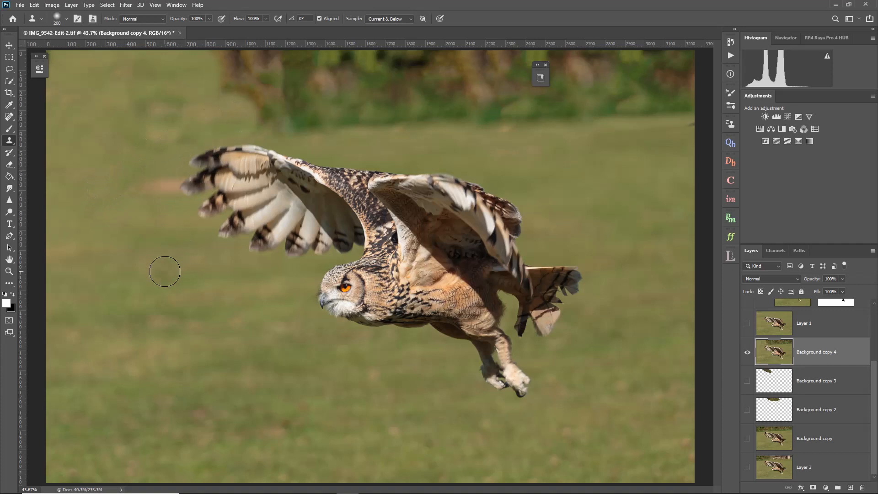
# Clone grass over more of the hedge above the outstretched wing, undoing the stroke that copies feather tips
pyautogui.moveTo(231, 86)
pyautogui.mouseDown()
pyautogui.moveTo(232, 58)
pyautogui.moveTo(222, 60)
pyautogui.moveTo(254, 71)
pyautogui.moveTo(270, 80)
pyautogui.mouseUp()
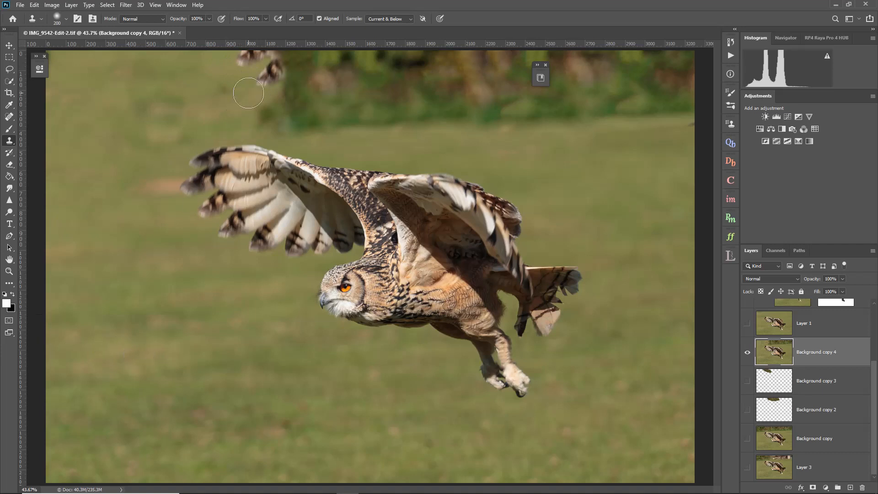
pyautogui.hotkey('ctrl', 'z')
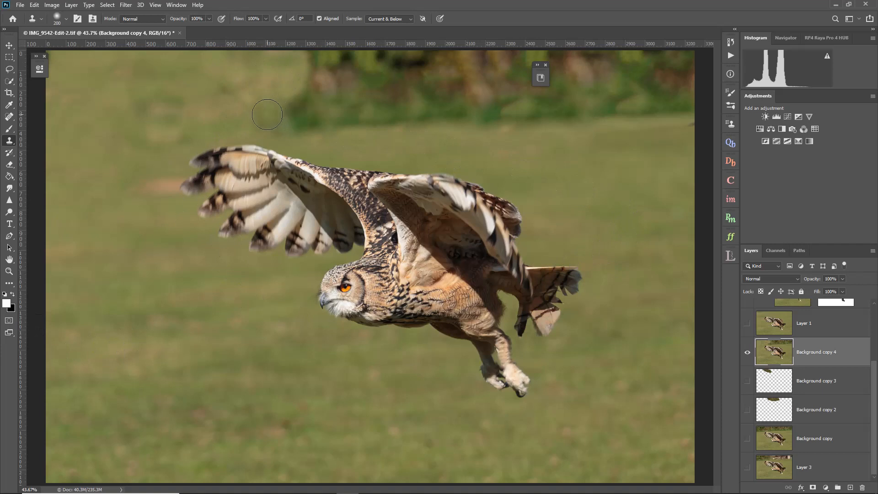
pyautogui.moveTo(267, 114)
pyautogui.mouseDown()
pyautogui.moveTo(342, 117)
pyautogui.moveTo(323, 103)
pyautogui.moveTo(317, 64)
pyautogui.moveTo(324, 79)
pyautogui.moveTo(383, 107)
pyautogui.mouseUp()
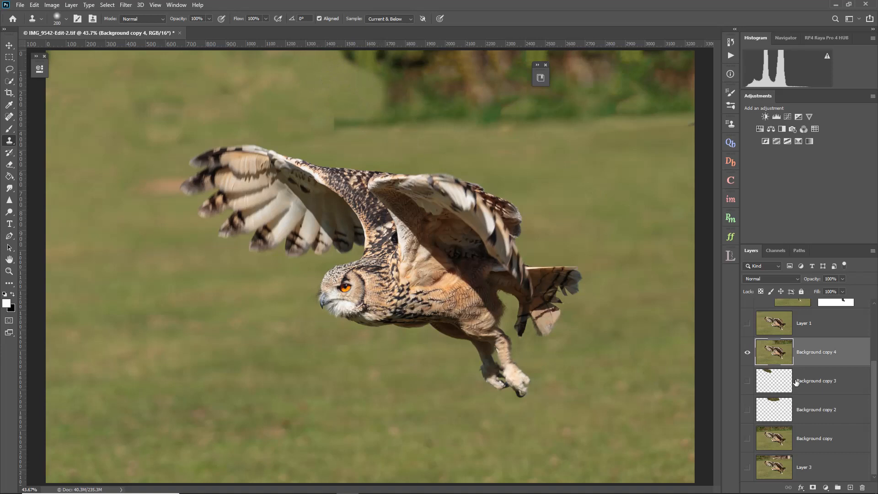
# Delete the Background copy 4 layer and duplicate Layer 1 with its visibility turned on
pyautogui.moveTo(838, 357); pyautogui.dragTo(862, 487)
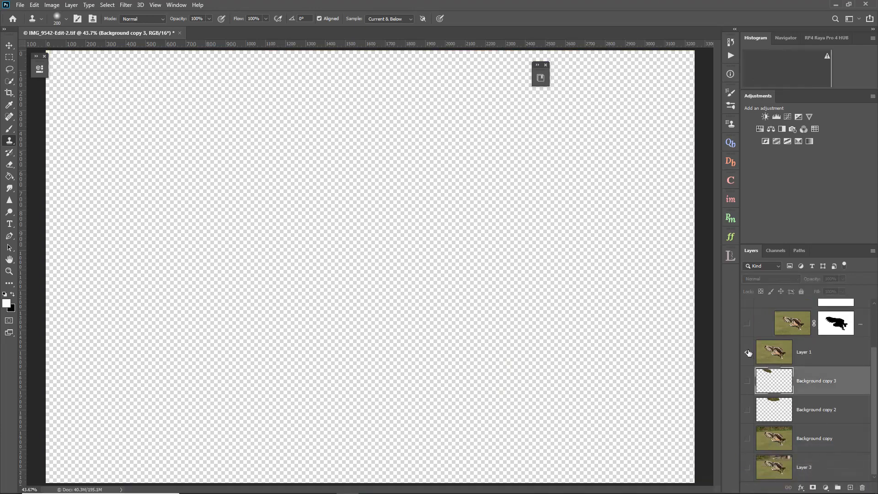
pyautogui.click(748, 352)
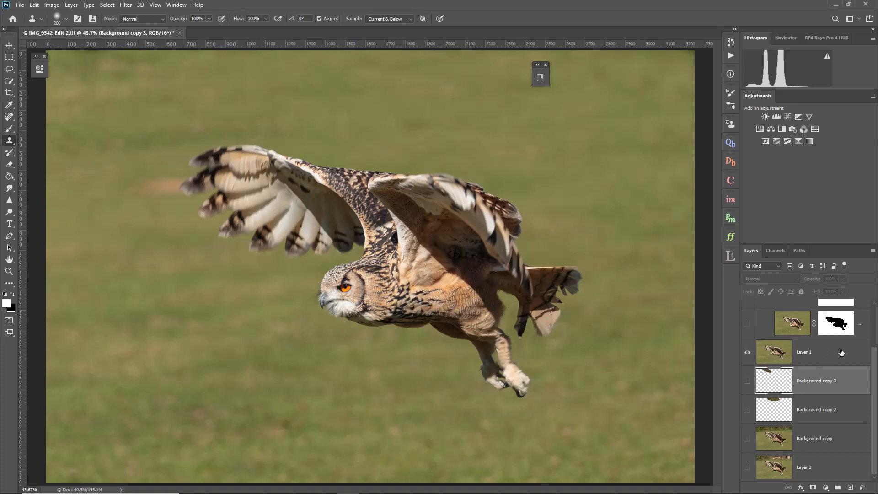
pyautogui.moveTo(841, 352); pyautogui.dragTo(853, 486)
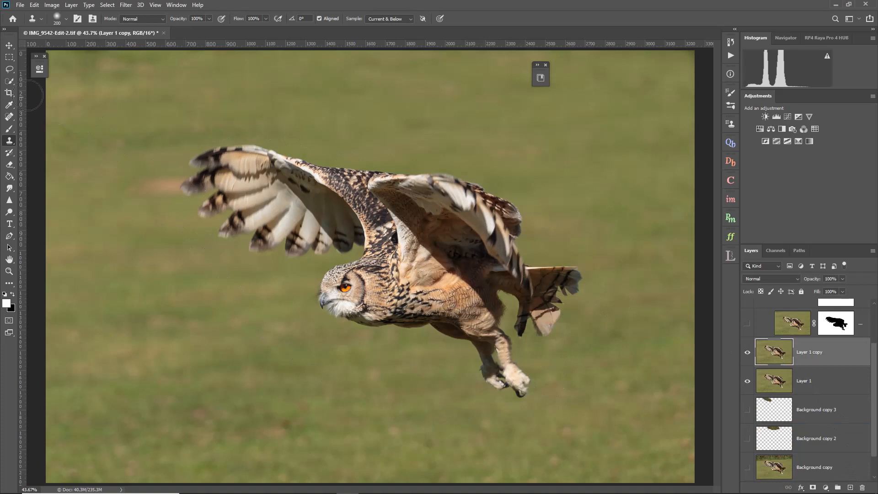
# Select the owl with the Quick Selection tool and clear the selection
pyautogui.click(8, 82)
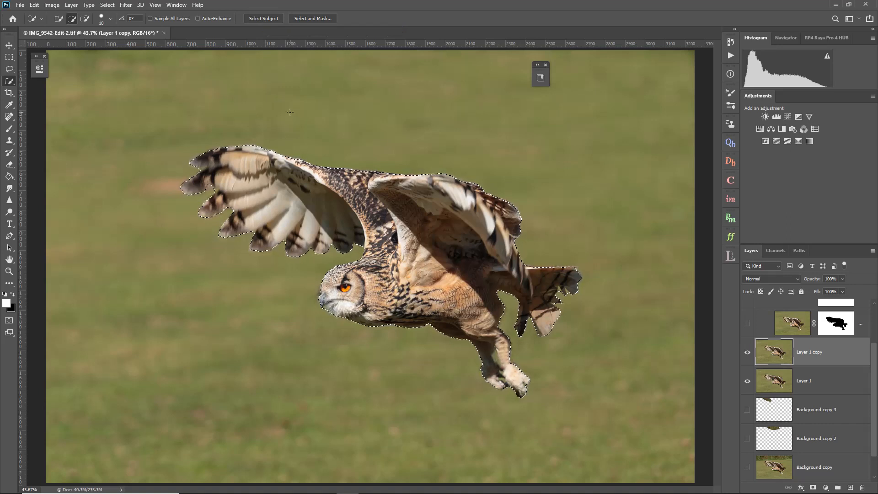
pyautogui.hotkey('ctrl', 'd')
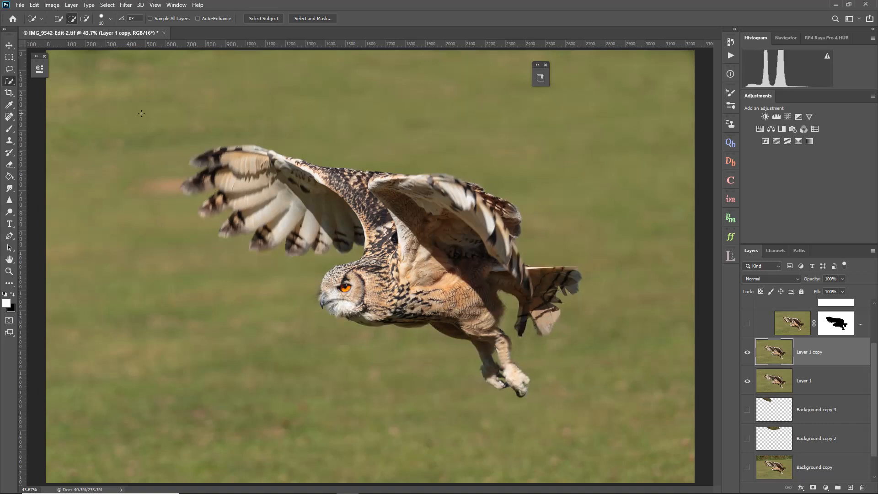
# Select the whole owl on Layer 1 copy using the Object Selection tool in Rectangle mode
pyautogui.rightClick(10, 85)
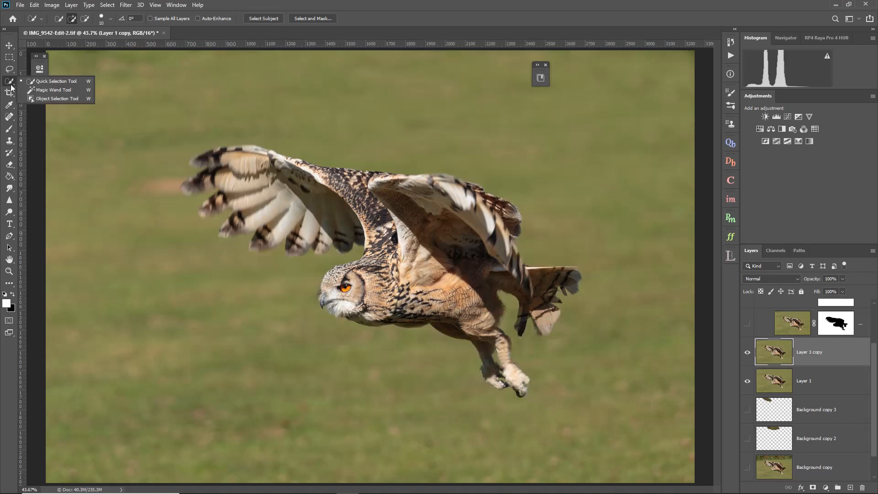
pyautogui.click(37, 100)
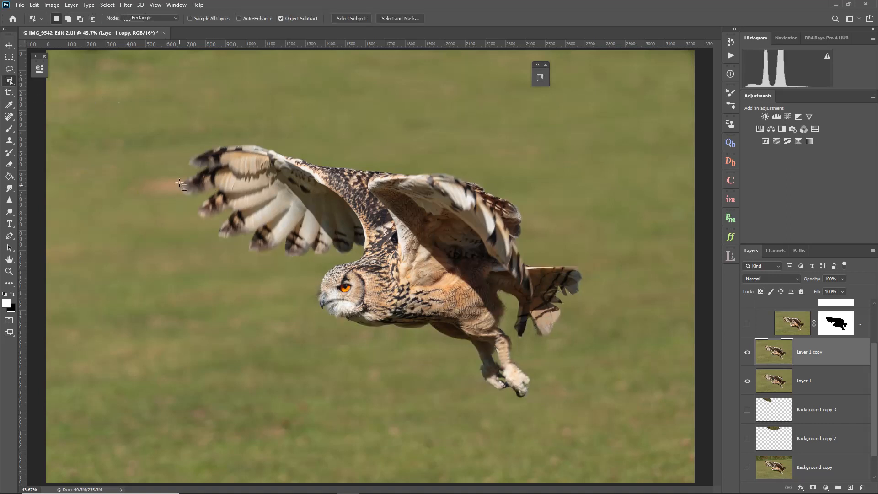
pyautogui.moveTo(488, 317); pyautogui.dragTo(594, 411)
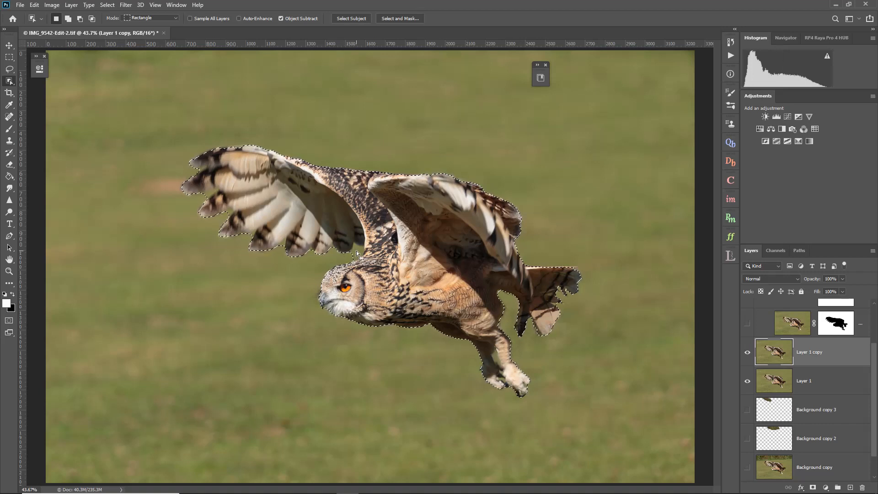
# Subtract the grass gap between the second and third lower feather tips of the outstretched wing using the Quick Selection tool
pyautogui.rightClick(11, 83)
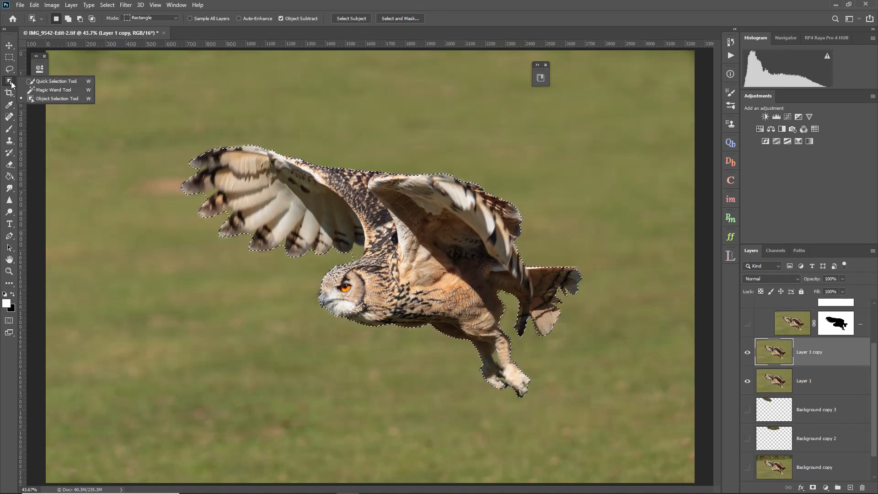
pyautogui.click(38, 90)
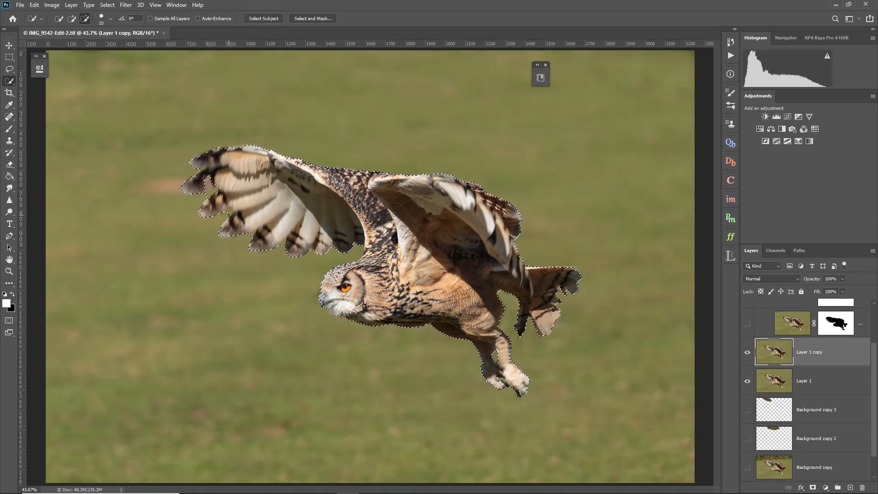
pyautogui.click(72, 18)
pyautogui.hotkey('ctrl', '+')
pyautogui.hotkey('ctrl', '+')
pyautogui.hotkey('ctrl', '+')
pyautogui.hotkey('ctrl', '+')
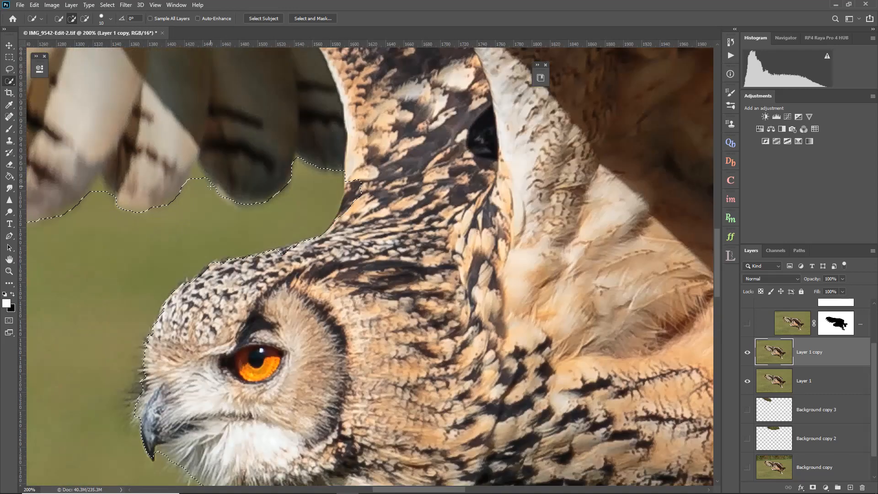
pyautogui.moveTo(151, 241); pyautogui.dragTo(592, 354)
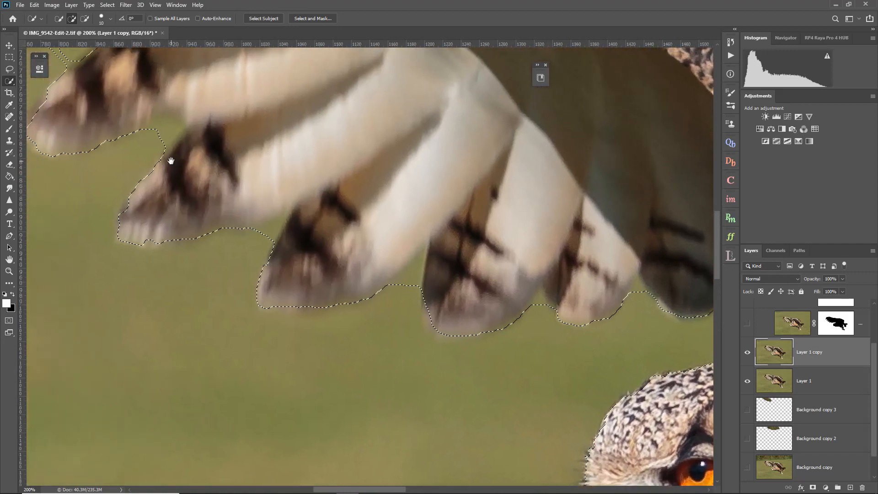
pyautogui.moveTo(171, 162); pyautogui.dragTo(283, 272)
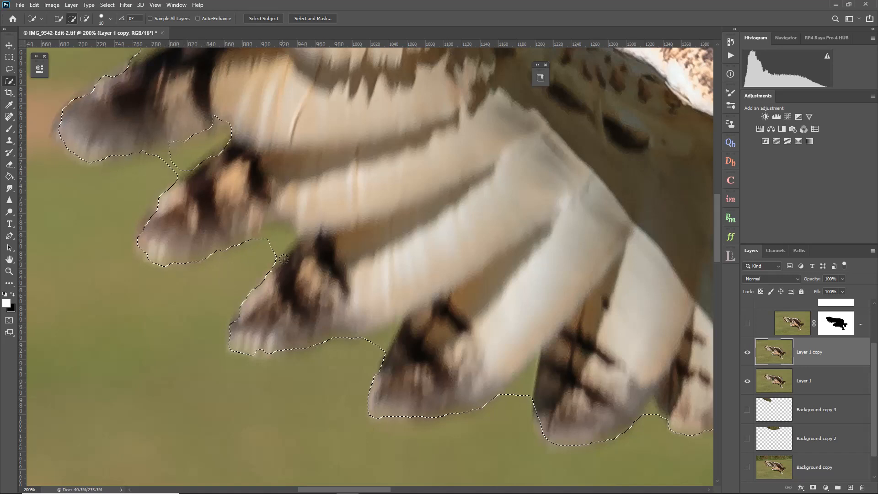
pyautogui.click(85, 19)
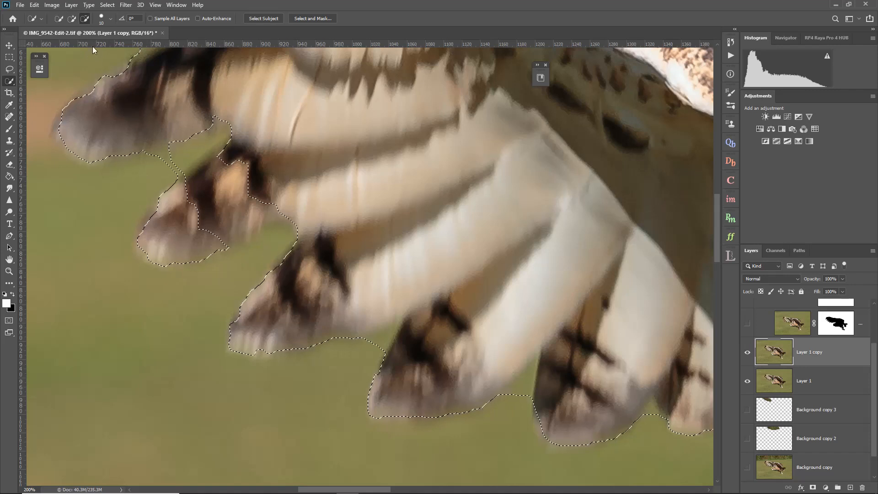
# Add the cut-off feather area back to the selection and subtract the grass between the two neighbouring feather tips above
pyautogui.click(72, 18)
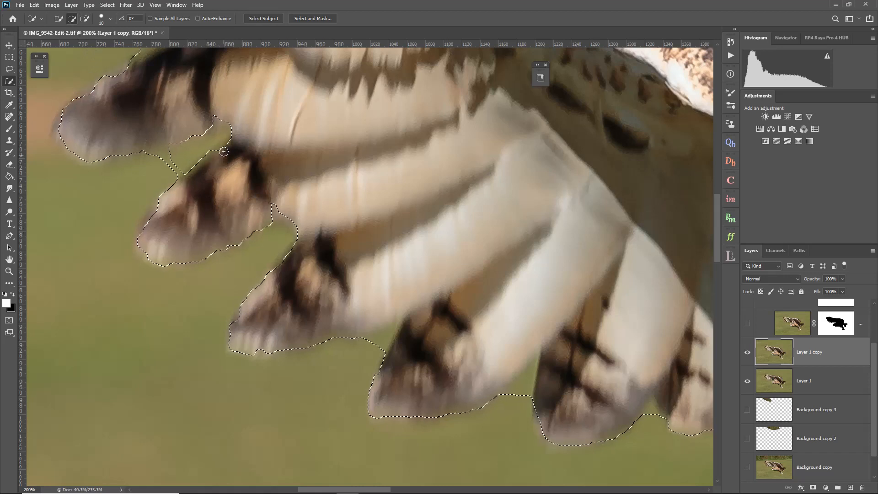
pyautogui.click(275, 213)
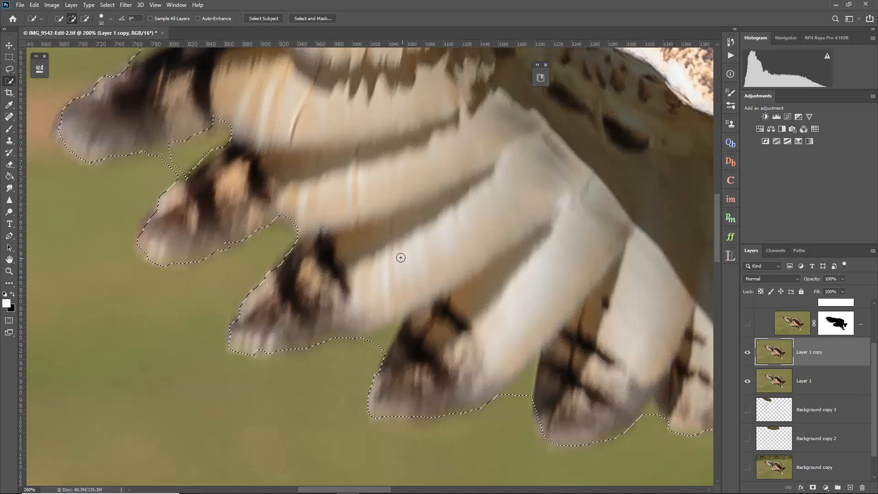
pyautogui.click(86, 19)
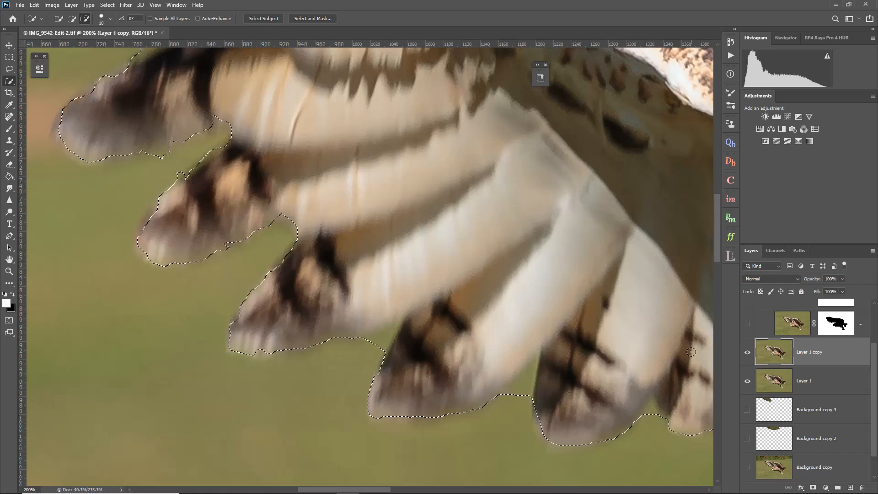
# Mask Layer 1 copy with the owl selection, and check the cutout by hiding Layer 1 and showing it again
pyautogui.hotkey('ctrl', '0')
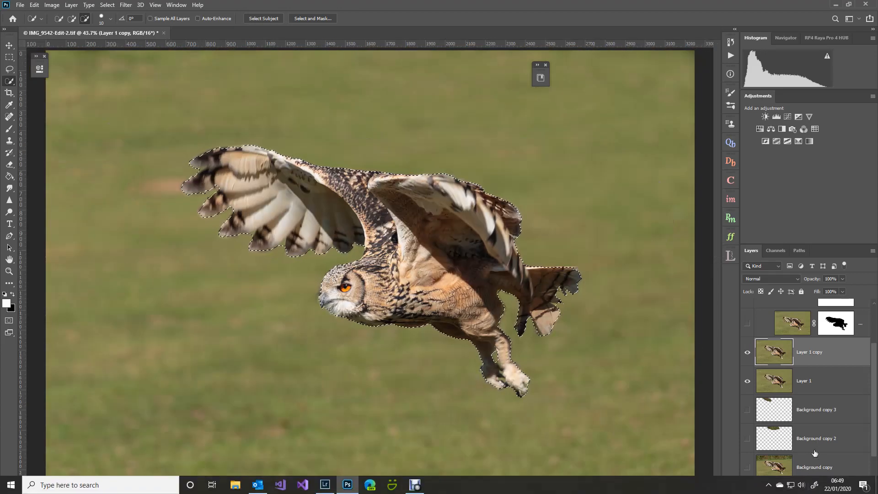
pyautogui.click(813, 486)
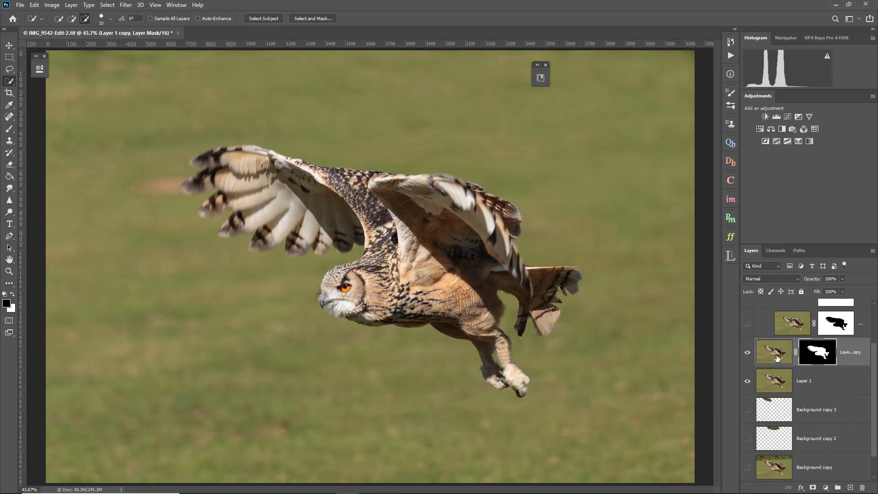
pyautogui.click(747, 382)
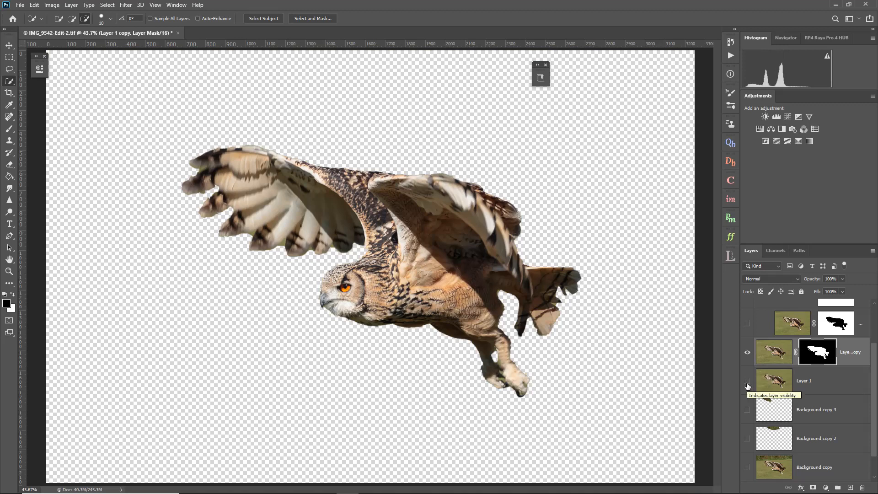
pyautogui.click(747, 383)
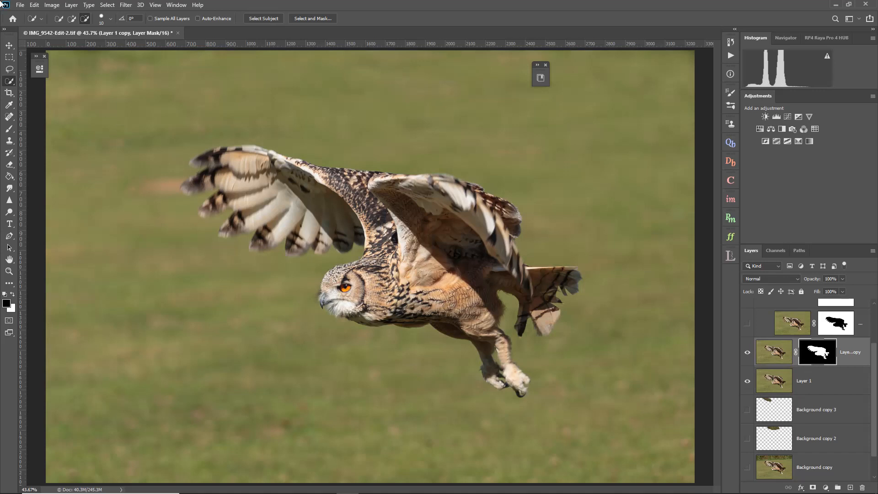
# Invert the mask on Layer 1 copy, and check the background cutout by hiding Layer 1 and showing it again
pyautogui.click(51, 5)
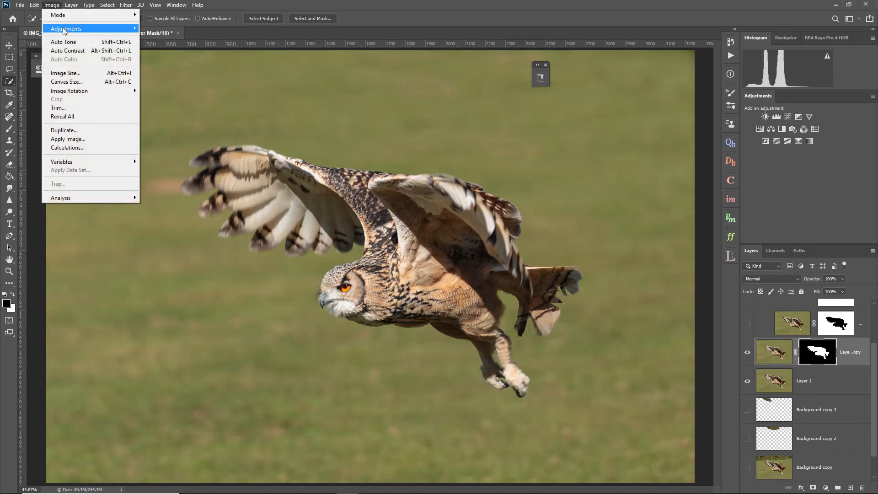
pyautogui.moveTo(64, 29)
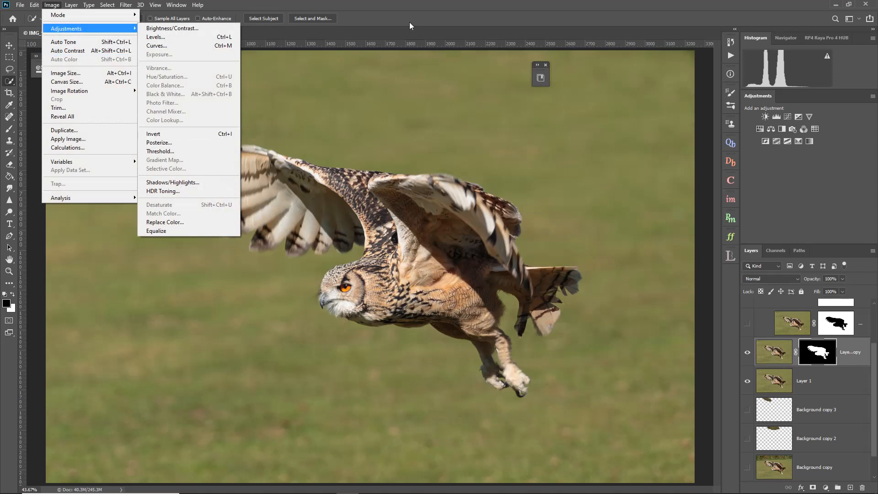
pyautogui.click(166, 134)
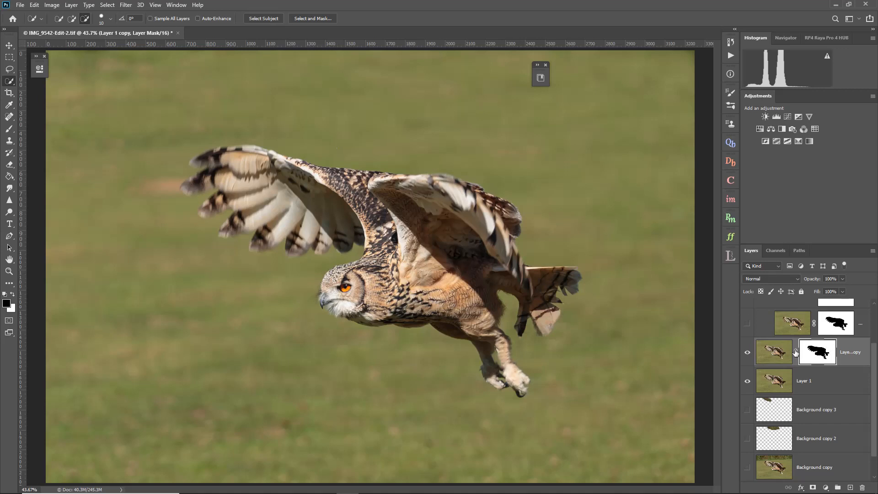
pyautogui.click(748, 381)
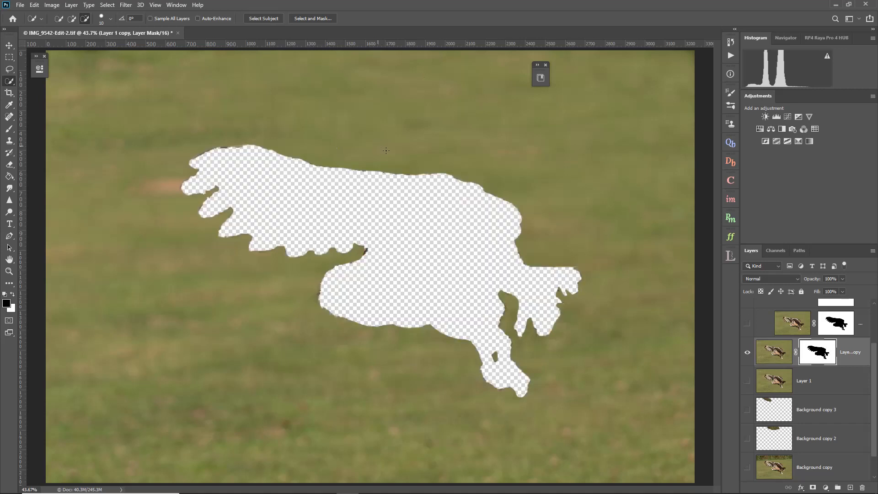
pyautogui.click(748, 381)
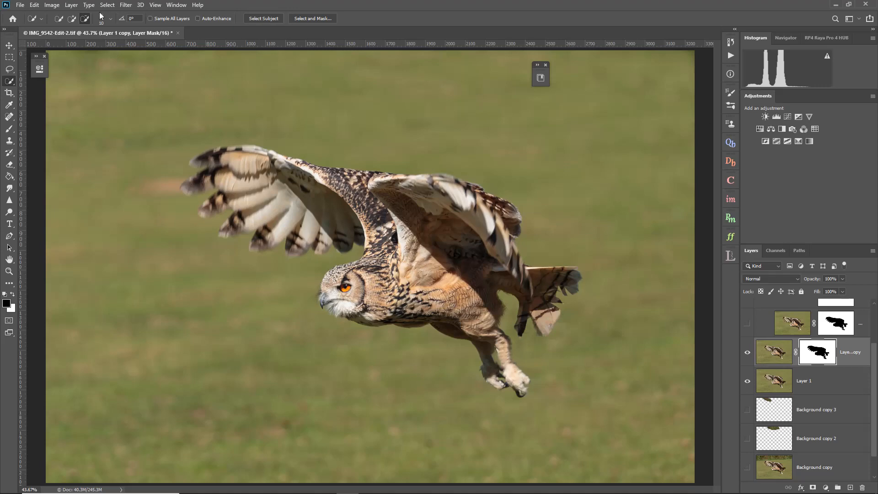
# Add a Hue/Saturation adjustment layer above Layer 1 copy, using the previous layer to create a clipping mask
pyautogui.click(75, 6)
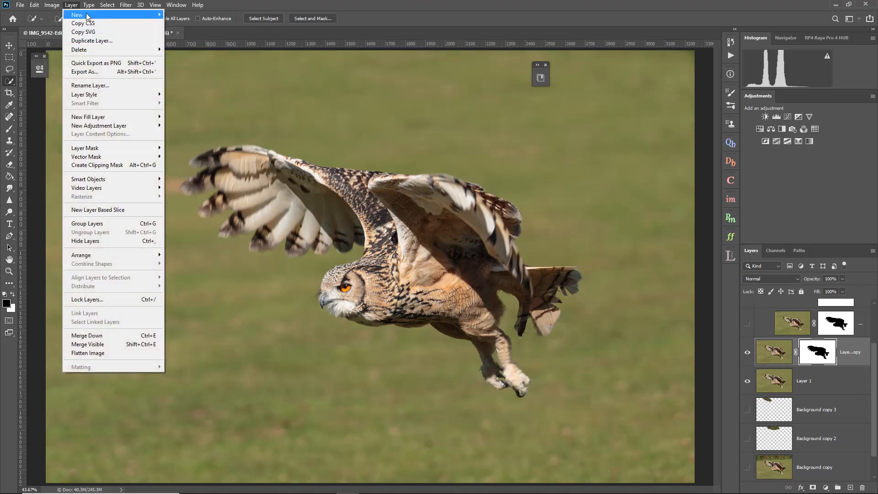
pyautogui.moveTo(88, 15)
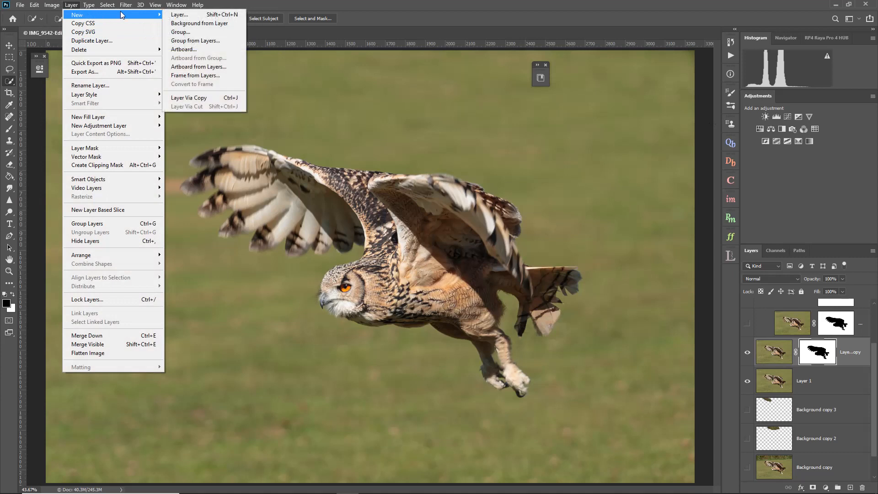
pyautogui.moveTo(120, 127)
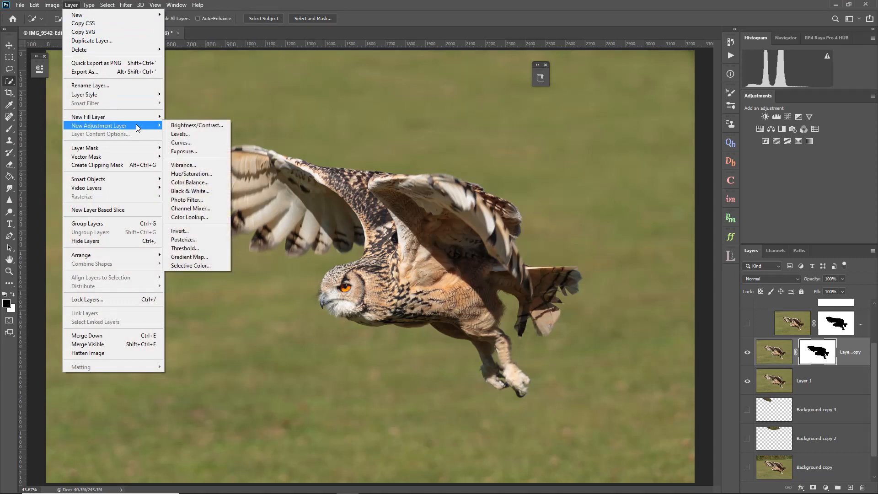
pyautogui.click(191, 174)
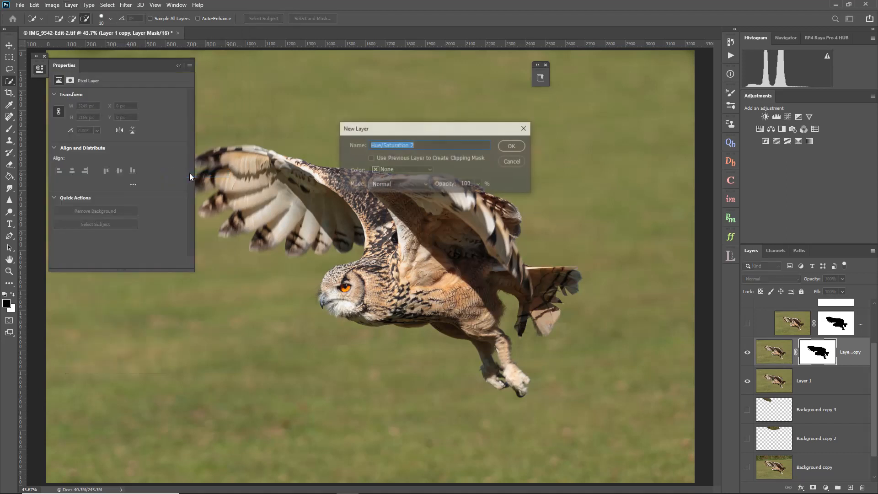
pyautogui.click(371, 158)
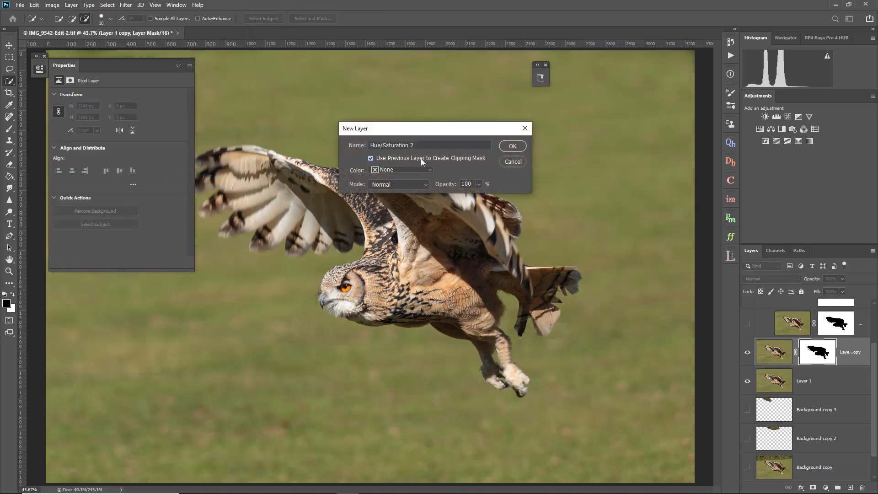
pyautogui.click(513, 146)
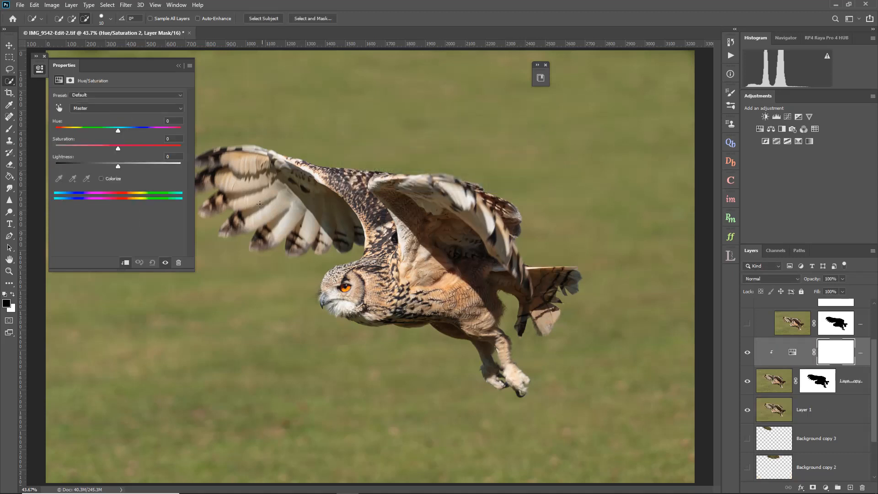
# Sample the grass to target the Yellows, shift their hue to -26, and fine-tune their saturation and lightness
pyautogui.click(58, 108)
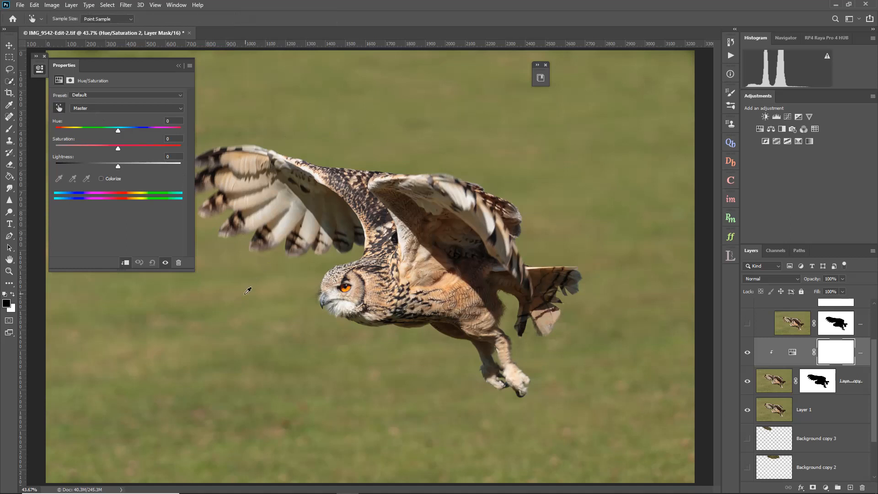
pyautogui.click(252, 327)
pyautogui.moveTo(117, 130)
pyautogui.mouseDown()
pyautogui.moveTo(61, 133)
pyautogui.moveTo(176, 133)
pyautogui.moveTo(62, 132)
pyautogui.moveTo(101, 135)
pyautogui.mouseUp()
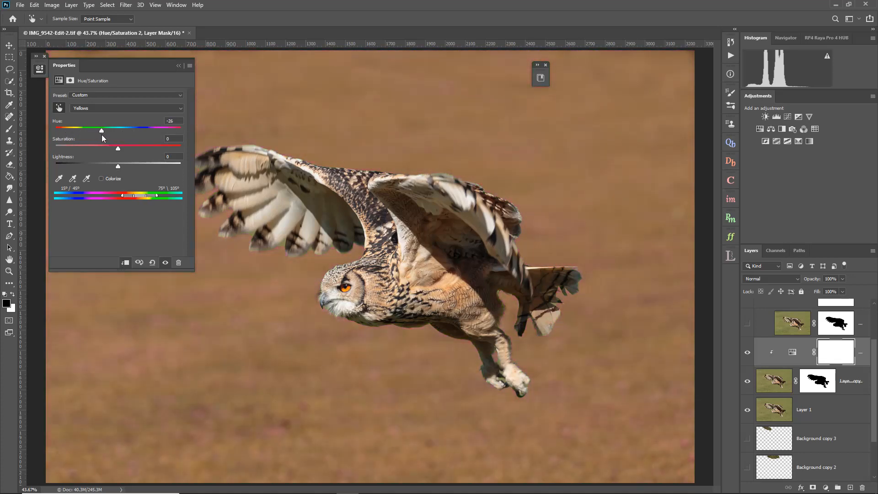
pyautogui.click(119, 150)
pyautogui.moveTo(117, 166); pyautogui.dragTo(117, 165)
pyautogui.click(178, 66)
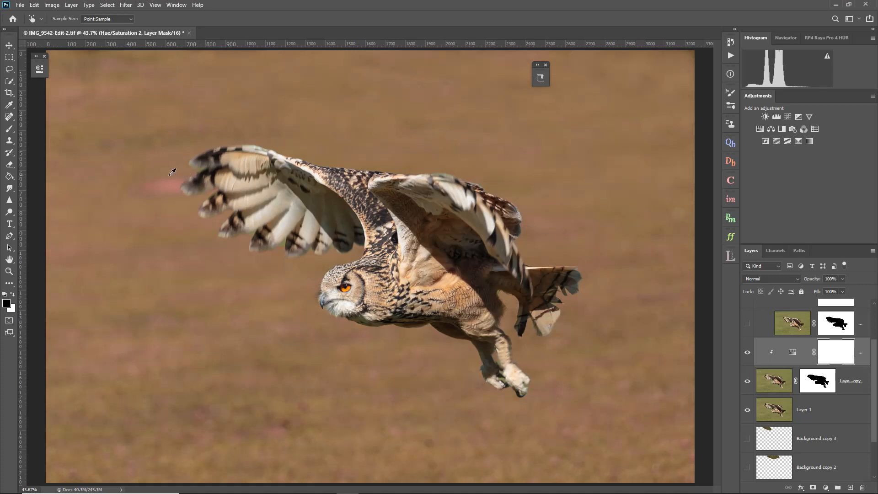
# Clone out the reddish patch beside the outstretched wing tip on Layer 1 copy, with Clone Stamp sampling set to Current Layer
pyautogui.click(9, 140)
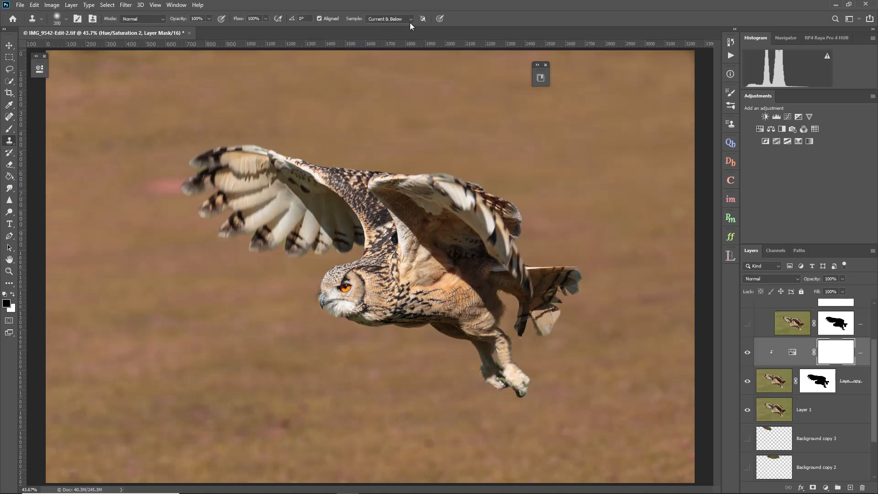
pyautogui.click(783, 382)
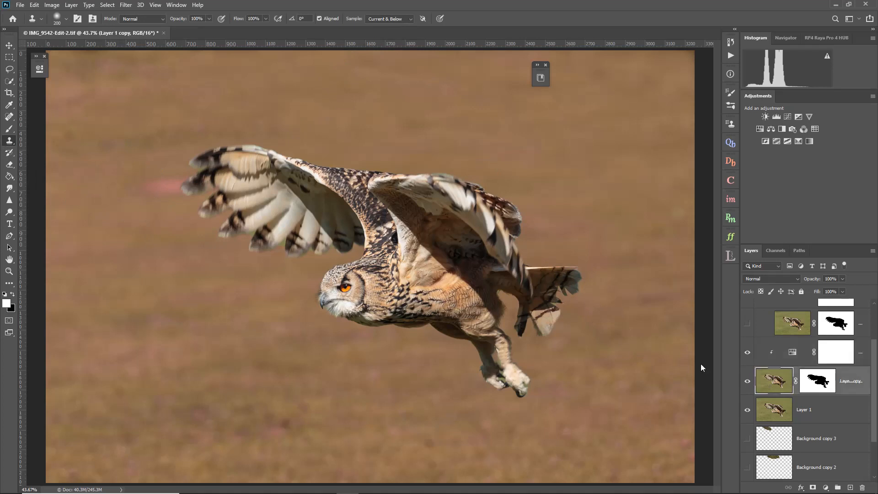
pyautogui.click(411, 24)
pyautogui.click(391, 28)
pyautogui.keyDown('alt'); pyautogui.click(142, 238); pyautogui.keyUp('alt')
pyautogui.moveTo(154, 191); pyautogui.dragTo(174, 188)
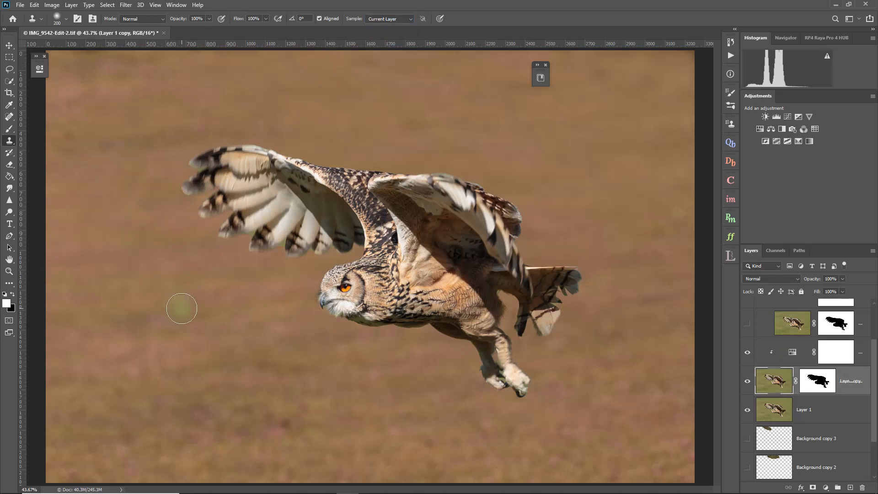
# Add a Brightness/Contrast adjustment above the clipped Hue/Saturation layer, set Brightness to 27, and clip it to the layers below
pyautogui.click(760, 356)
pyautogui.press('x')
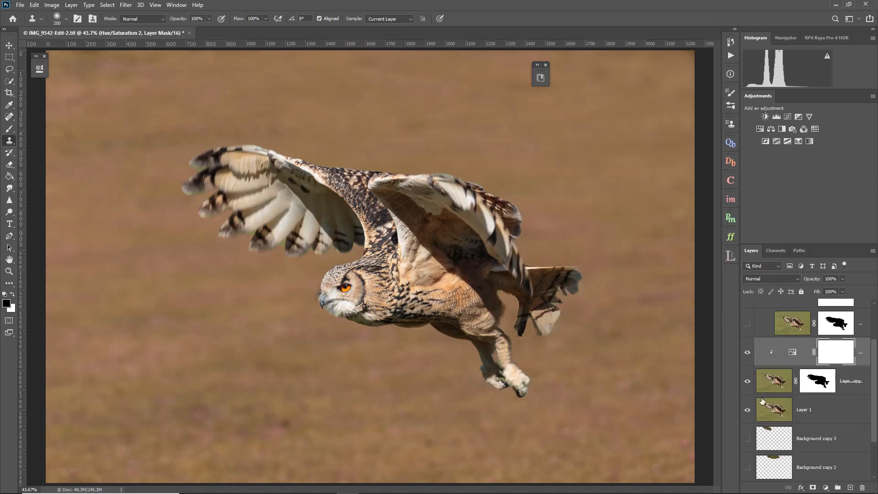
pyautogui.scroll(2, 761, 400)
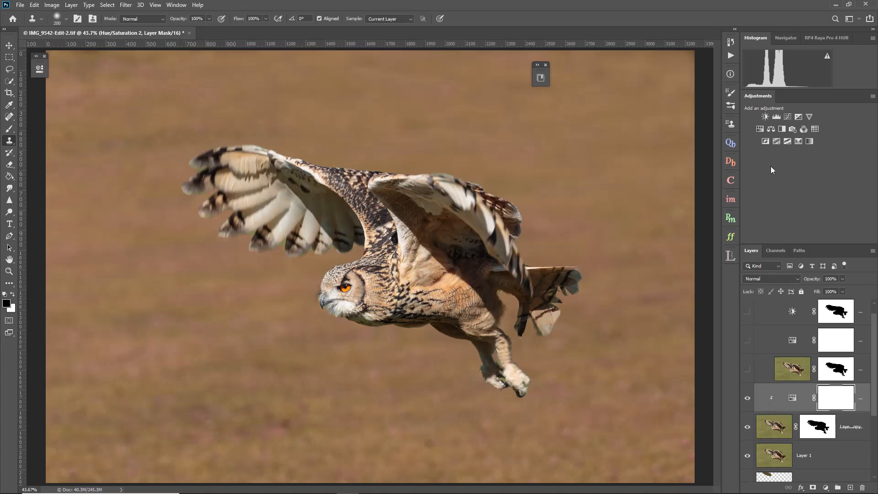
pyautogui.click(764, 118)
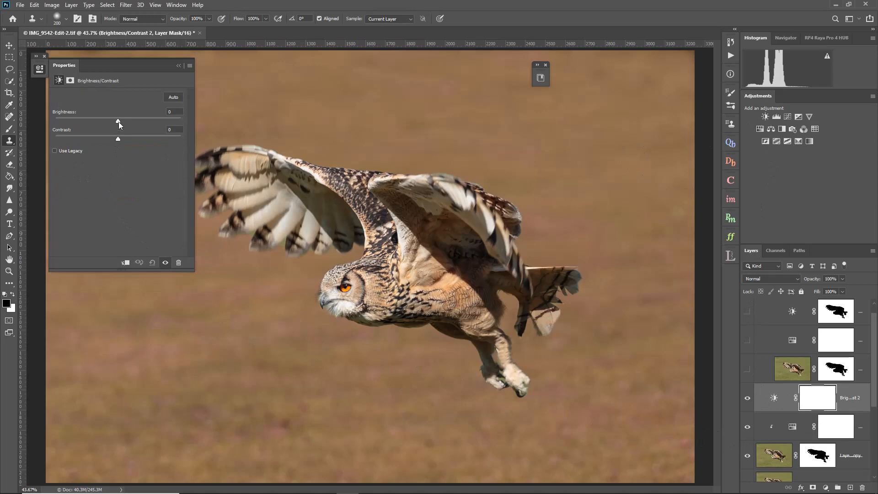
pyautogui.moveTo(116, 122); pyautogui.dragTo(130, 124)
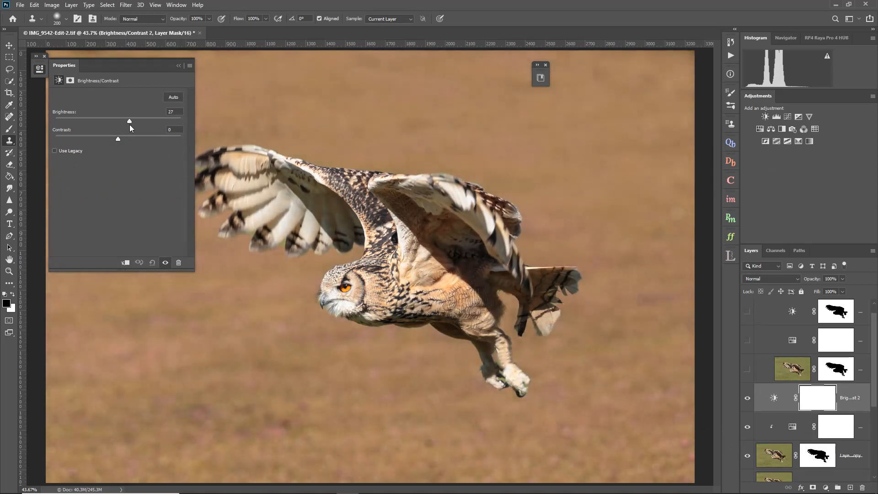
pyautogui.click(125, 263)
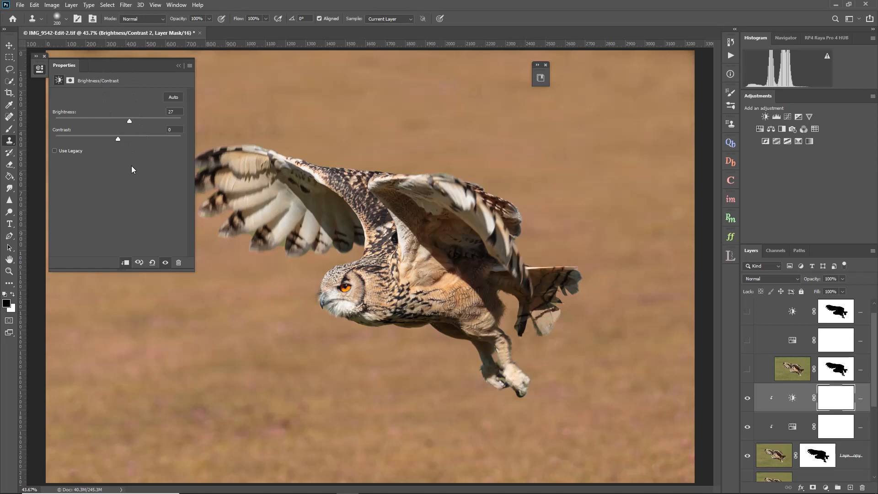
pyautogui.click(72, 5)
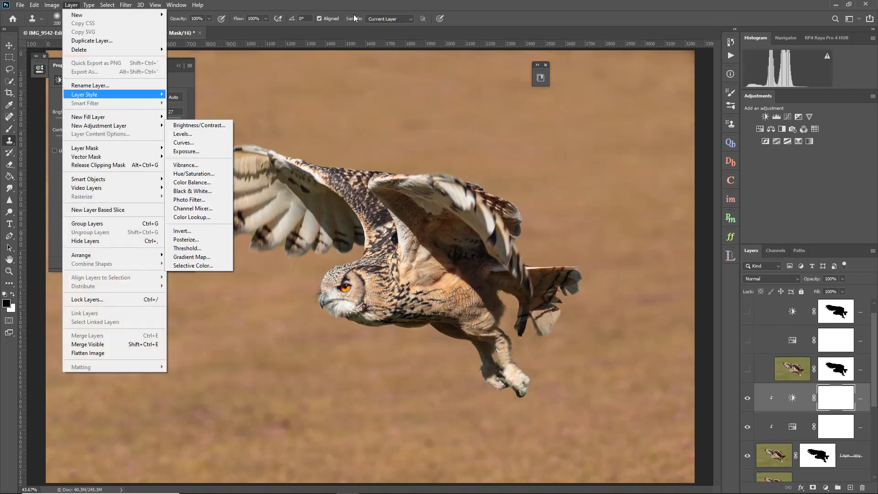
pyautogui.click(352, 4)
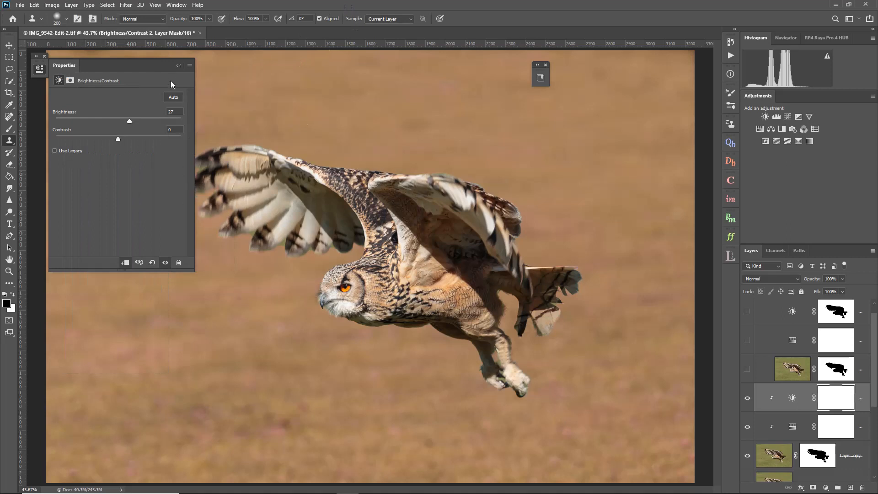
pyautogui.click(178, 66)
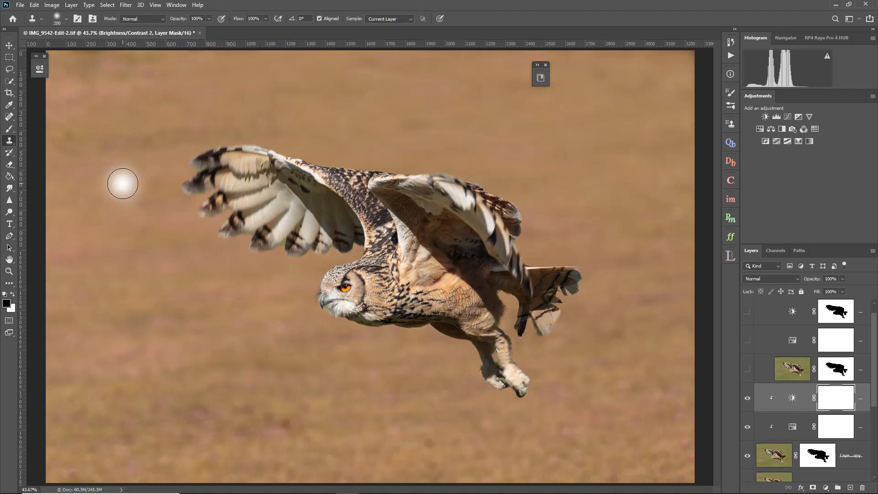
# Close the owl document without saving its changes and switch to Lightroom Classic
pyautogui.click(200, 33)
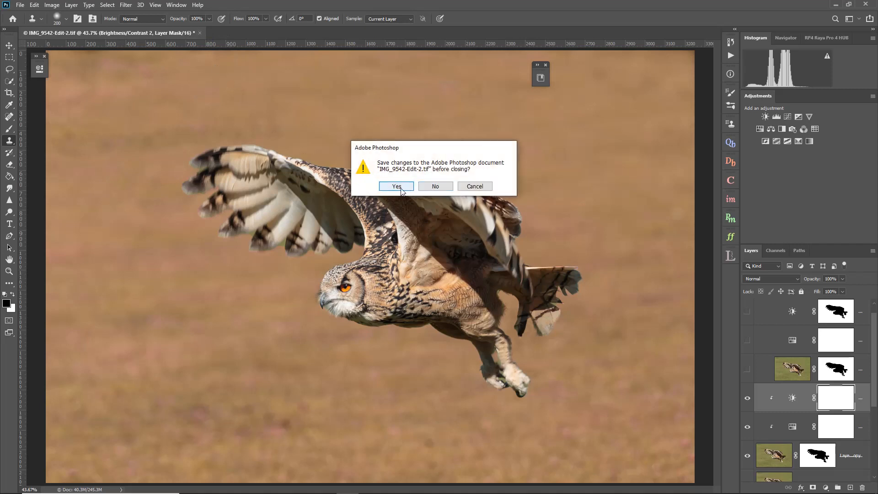
pyautogui.click(433, 191)
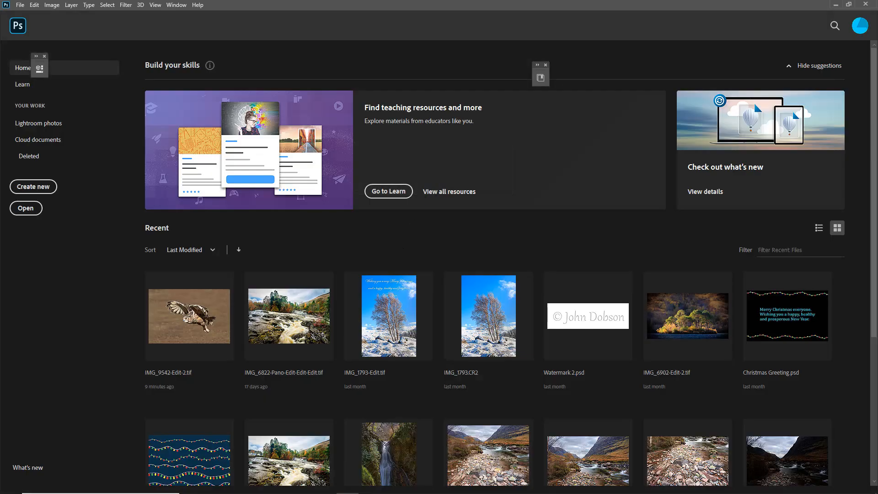
pyautogui.moveTo(369, 490)
pyautogui.click(326, 485)
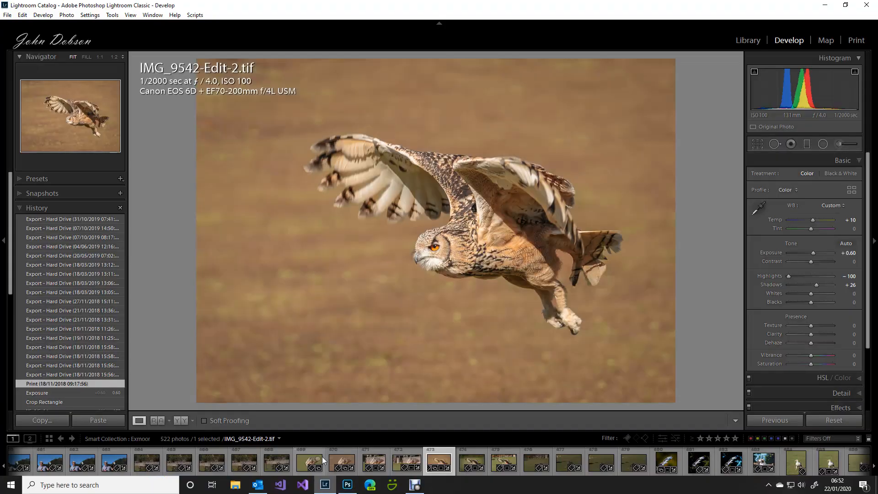
# Review the owl photo's earliest edits in the history: the import state, Shadows, Vibrance and Blue Saturation Shift
pyautogui.scroll(-5, 55, 347)
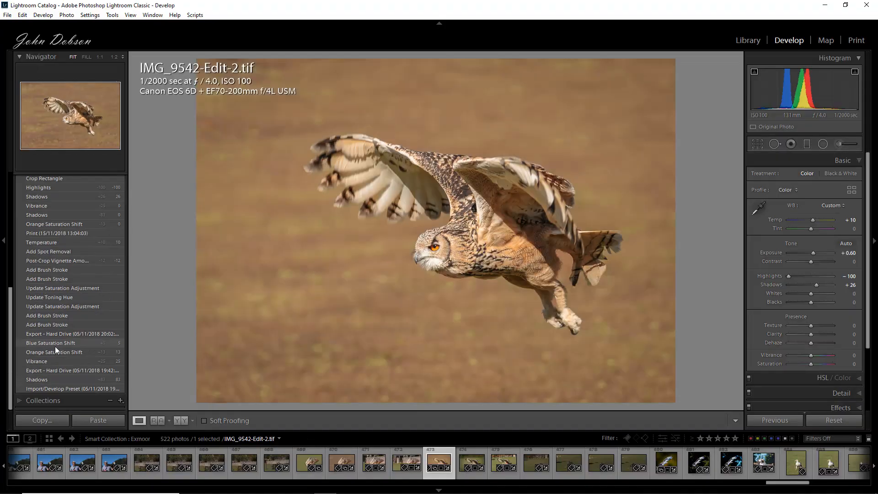
pyautogui.click(53, 387)
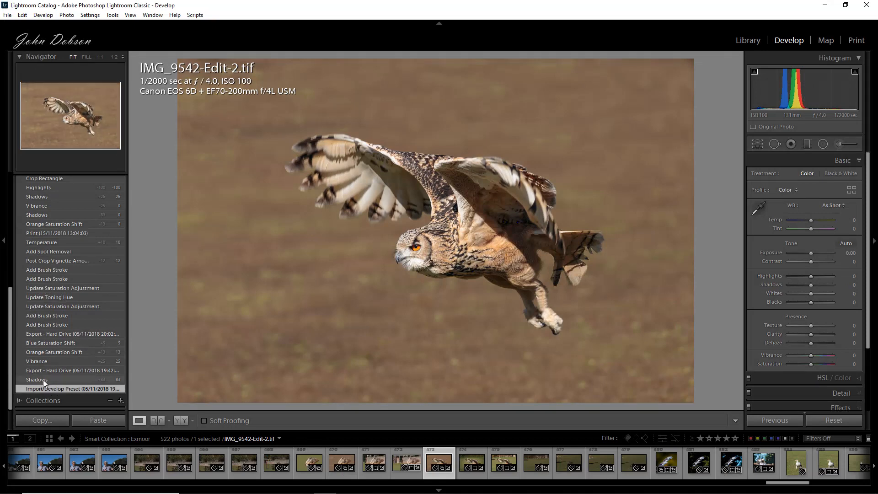
pyautogui.click(43, 380)
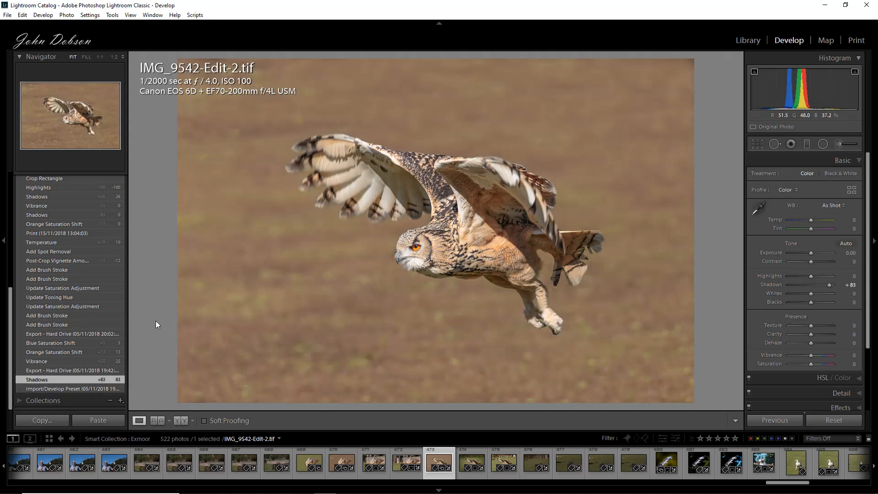
pyautogui.click(38, 361)
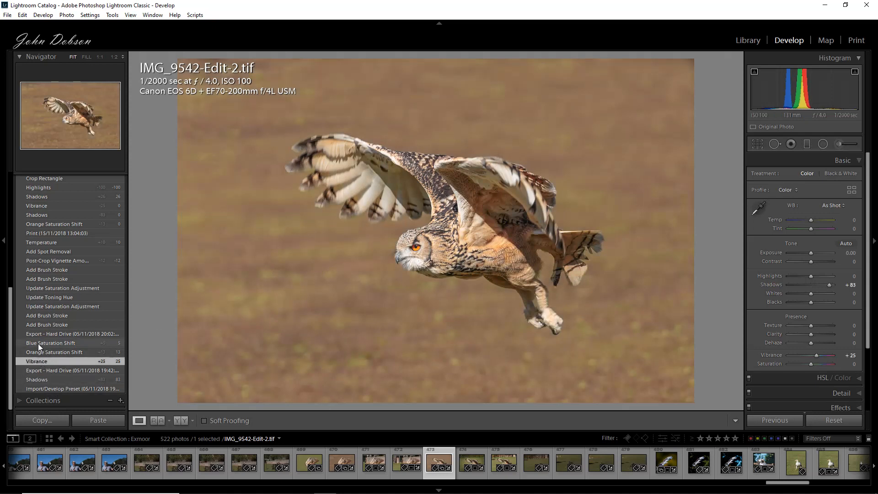
pyautogui.click(37, 343)
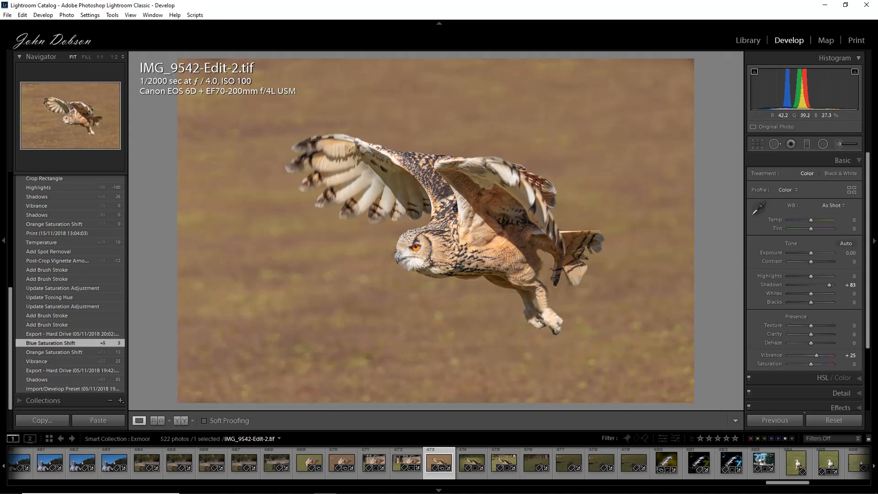
# Brush a Saturation -76 adjustment over the green fringes between the owl's leg and tail and beneath its chin, with the other effect sliders reset
pyautogui.click(544, 267)
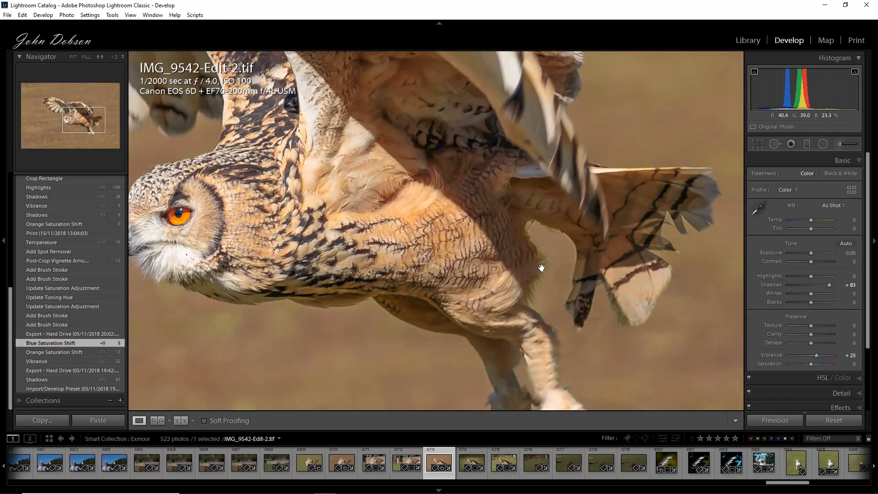
pyautogui.moveTo(541, 267); pyautogui.dragTo(413, 276)
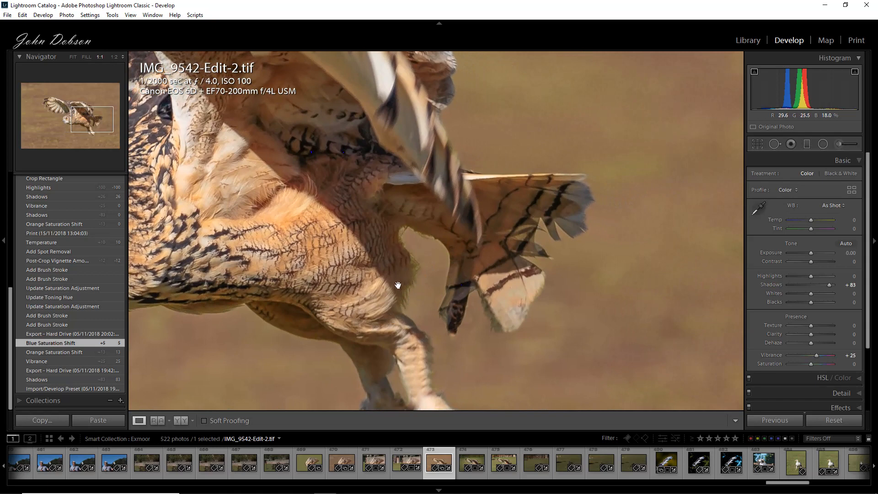
pyautogui.click(838, 145)
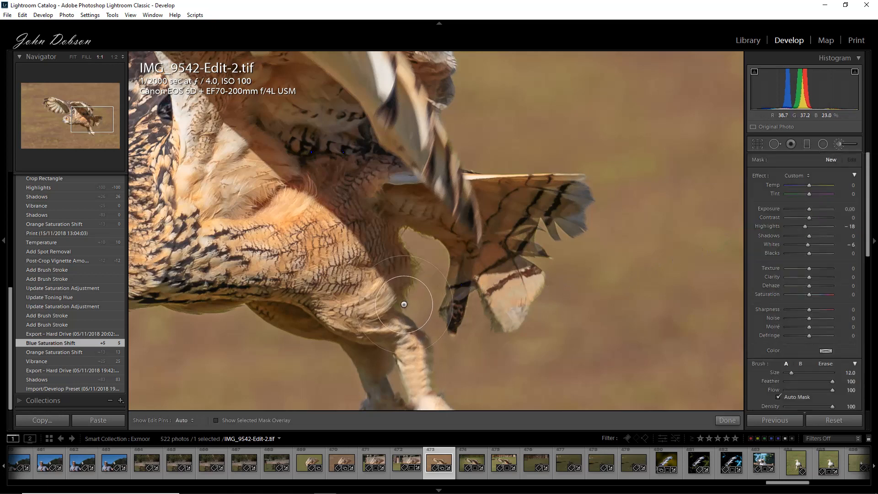
pyautogui.doubleClick(761, 176)
pyautogui.moveTo(808, 295); pyautogui.dragTo(795, 294)
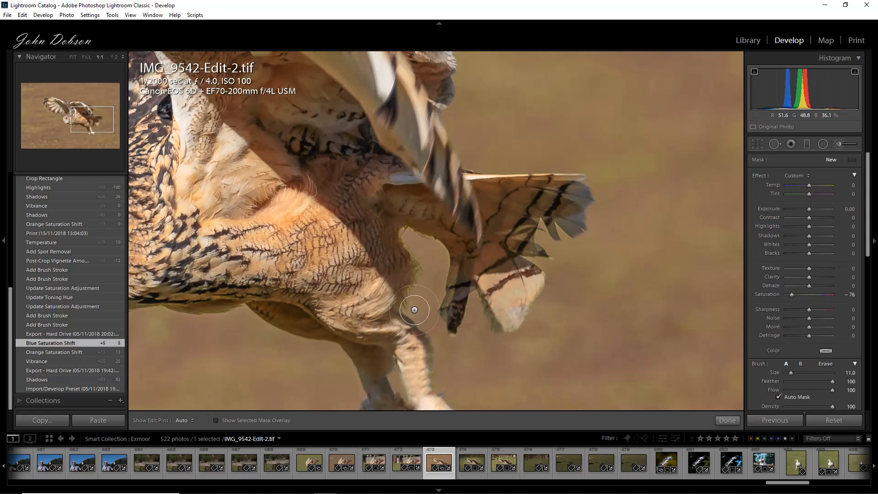
pyautogui.moveTo(402, 309)
pyautogui.mouseDown()
pyautogui.moveTo(414, 267)
pyautogui.moveTo(402, 233)
pyautogui.moveTo(409, 259)
pyautogui.moveTo(408, 231)
pyautogui.moveTo(443, 245)
pyautogui.moveTo(446, 288)
pyautogui.mouseUp()
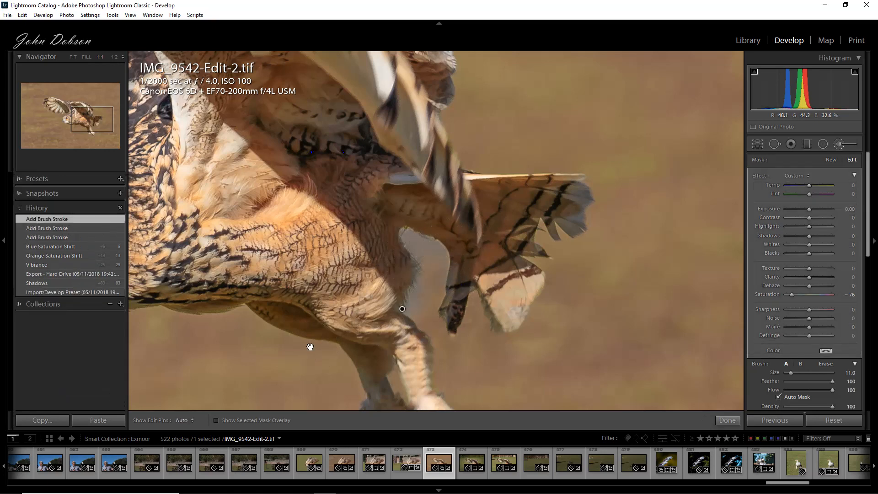
pyautogui.moveTo(309, 346); pyautogui.dragTo(427, 334)
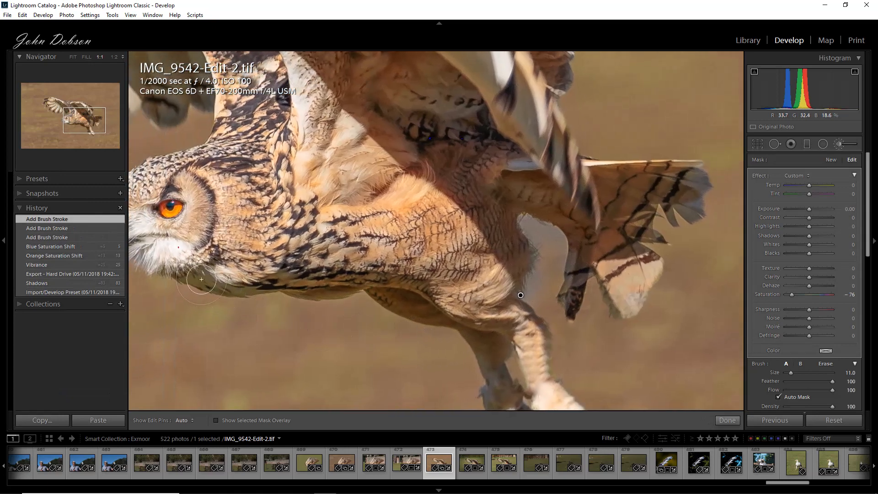
pyautogui.moveTo(202, 278)
pyautogui.mouseDown()
pyautogui.moveTo(190, 279)
pyautogui.moveTo(265, 289)
pyautogui.moveTo(210, 288)
pyautogui.mouseUp()
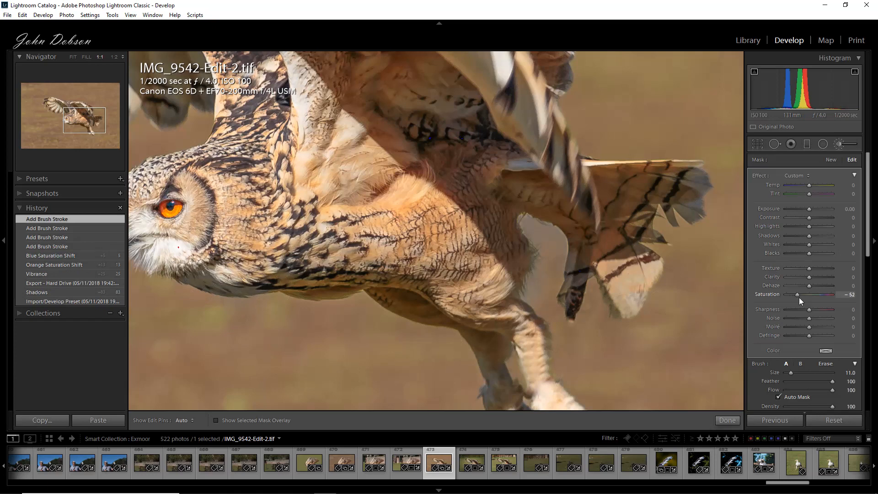
# Set the brushed adjustment to Saturation -38, Temp 50 and Tint 24, and close the Adjustment Brush
pyautogui.moveTo(800, 298); pyautogui.dragTo(802, 298)
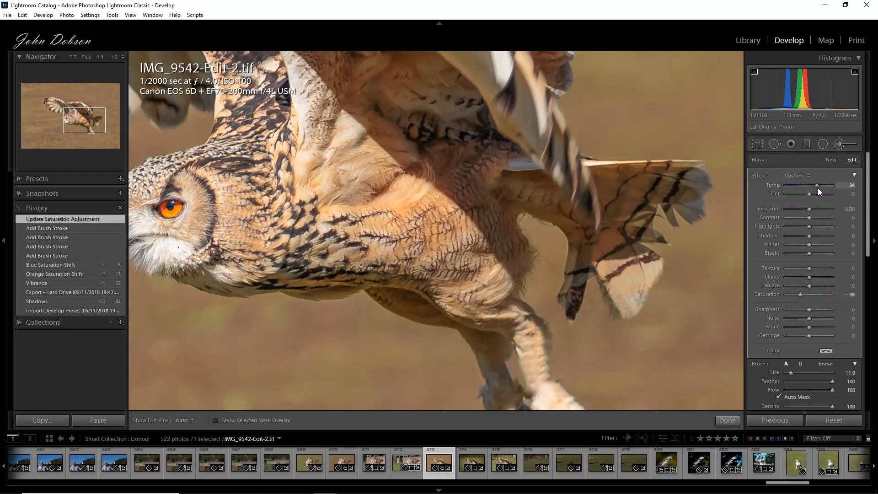
pyautogui.moveTo(818, 188); pyautogui.dragTo(818, 188)
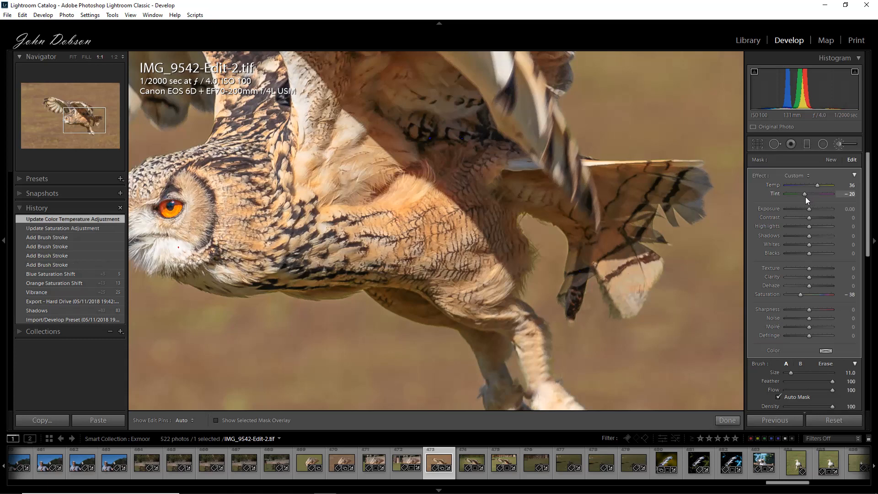
pyautogui.moveTo(810, 198); pyautogui.dragTo(812, 199)
pyautogui.moveTo(817, 185); pyautogui.dragTo(821, 187)
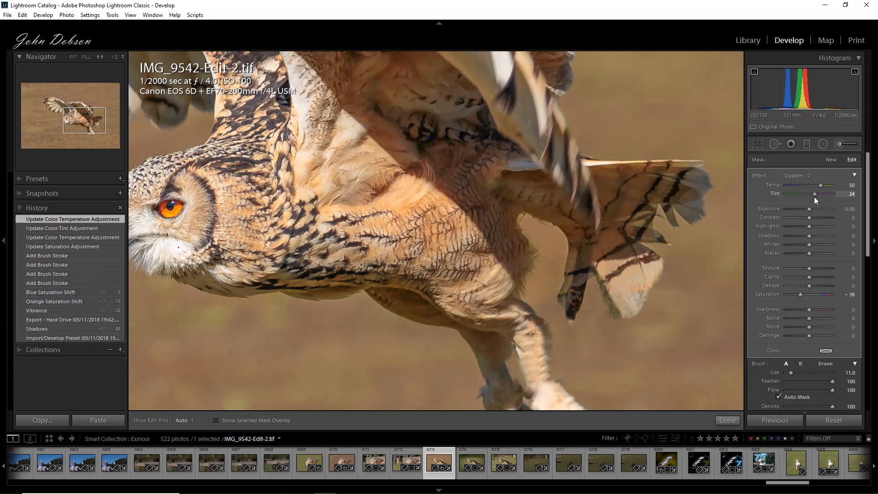
pyautogui.moveTo(813, 196); pyautogui.dragTo(813, 197)
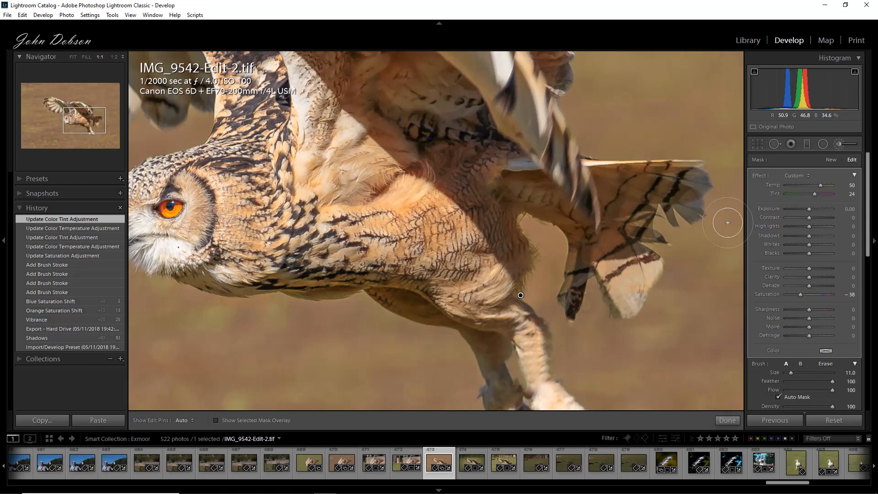
pyautogui.click(726, 420)
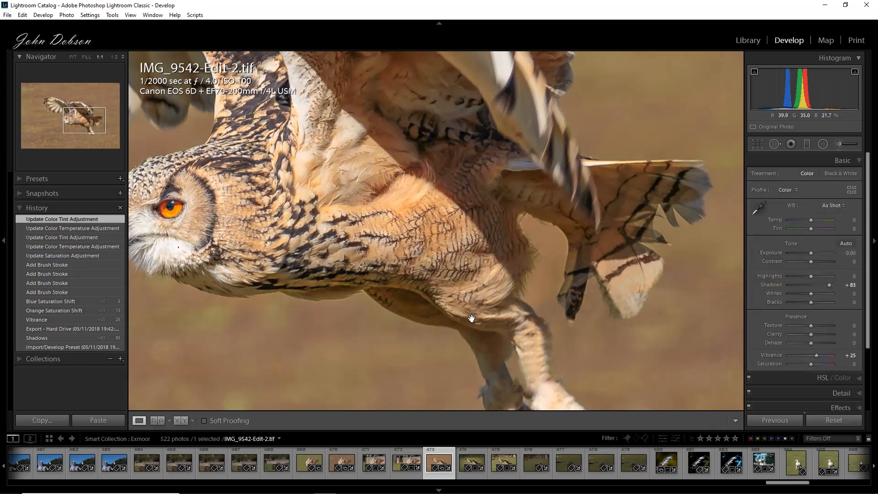
# Undo the colour changes and brush strokes just made, back to the Blue Saturation Shift state
pyautogui.hotkey('ctrl', 'z')
pyautogui.hotkey('ctrl', 'z')
pyautogui.hotkey('ctrl', 'z')
pyautogui.hotkey('ctrl', 'z')
pyautogui.hotkey('ctrl', 'z')
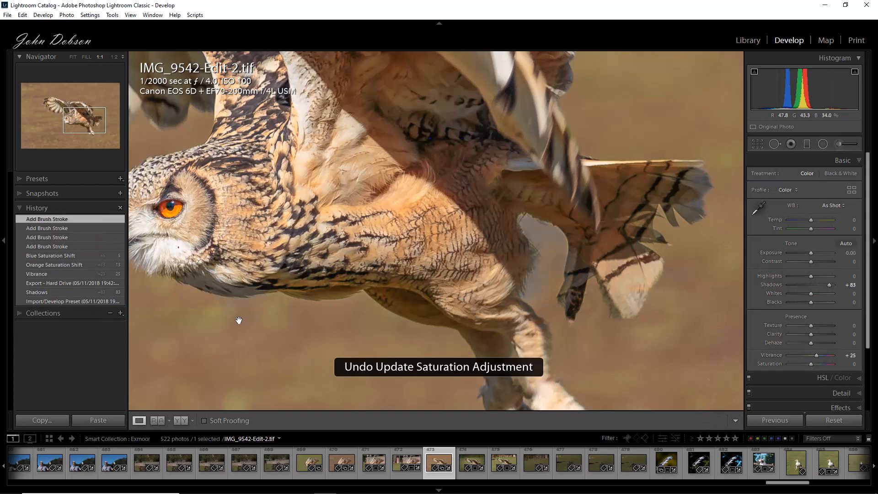
pyautogui.hotkey('ctrl', 'z')
pyautogui.hotkey('ctrl', 'z')
pyautogui.hotkey('ctrl', 'z')
pyautogui.hotkey('ctrl', 'z')
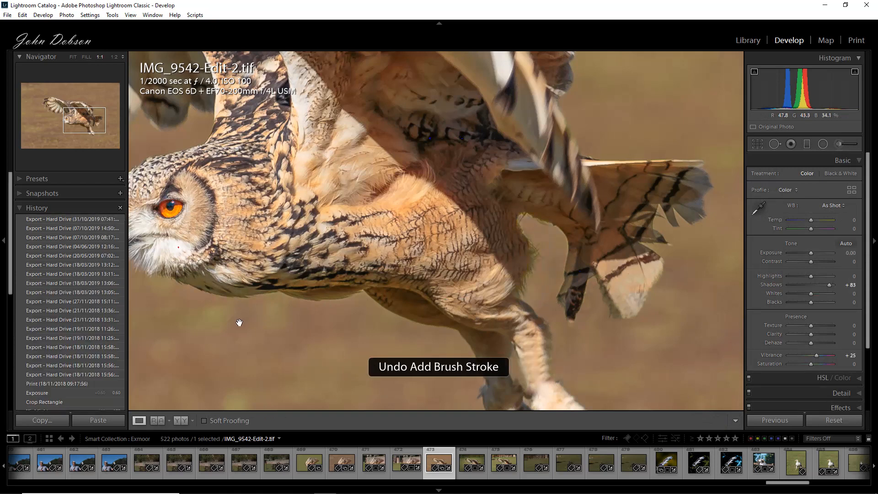
# Review the original fringe retouching in the history: the brush strokes, saturation adjustments and toning hue, with their Adjustment Brush settings
pyautogui.scroll(-10, 59, 366)
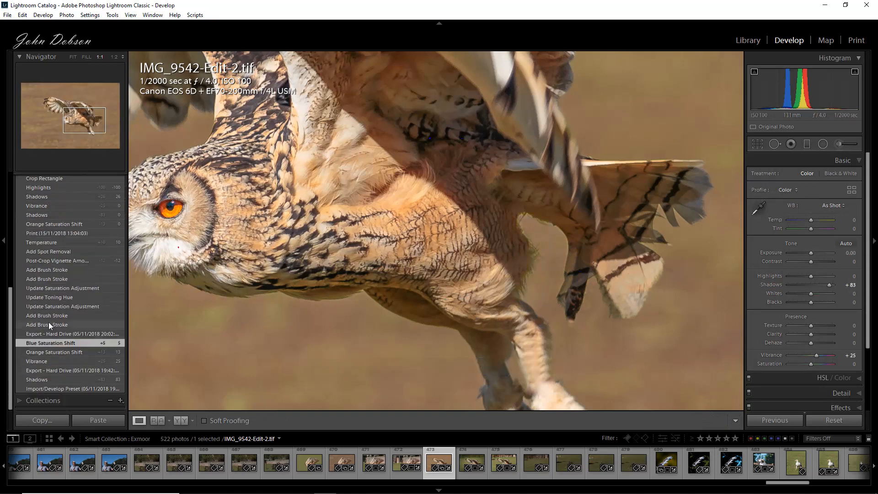
pyautogui.click(46, 313)
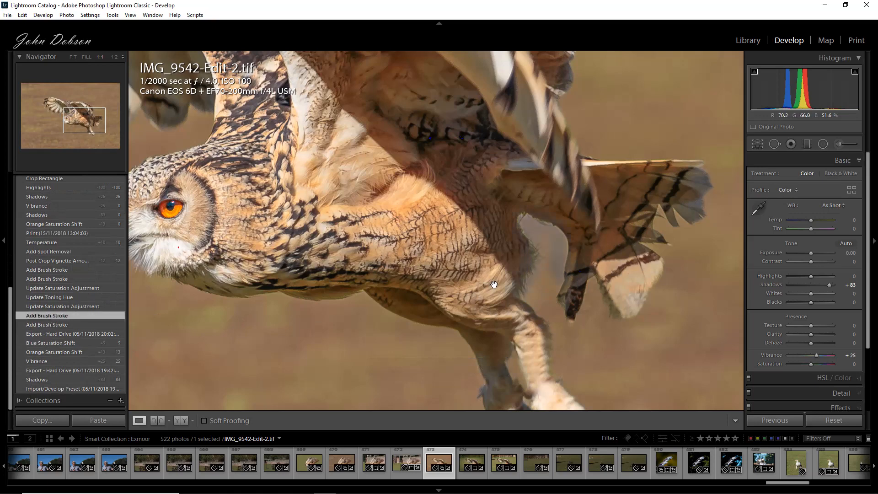
pyautogui.click(41, 306)
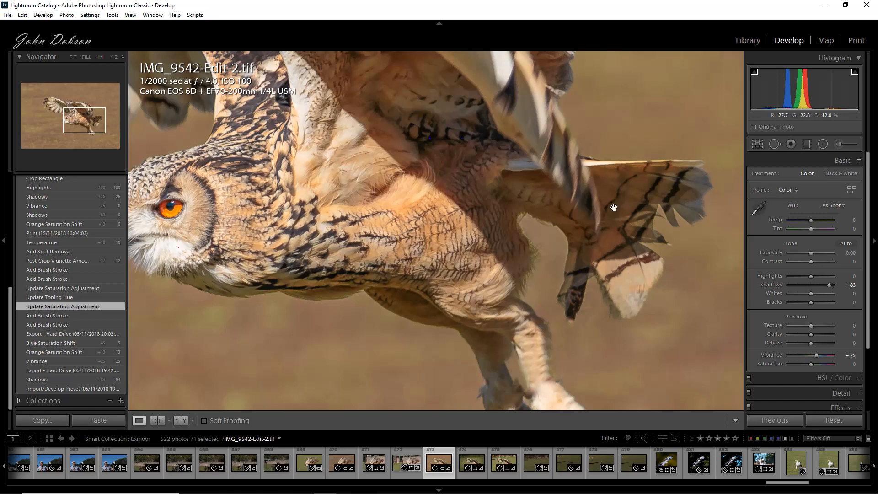
pyautogui.click(837, 145)
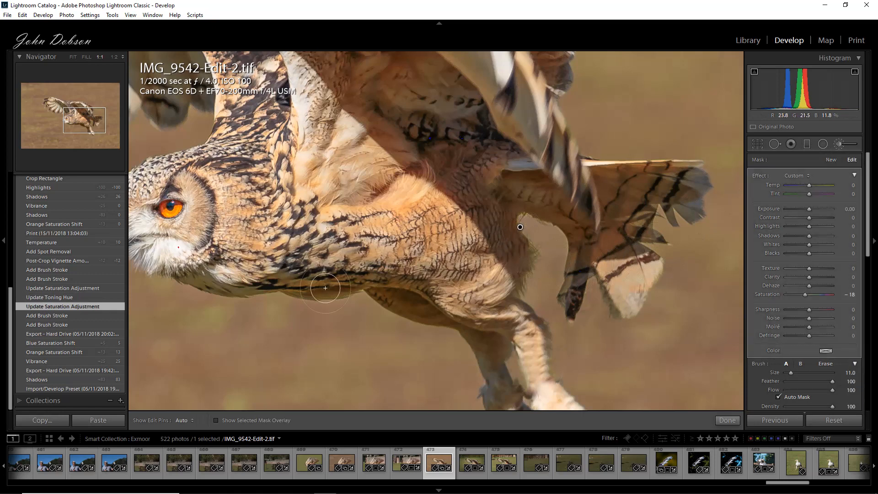
pyautogui.click(70, 297)
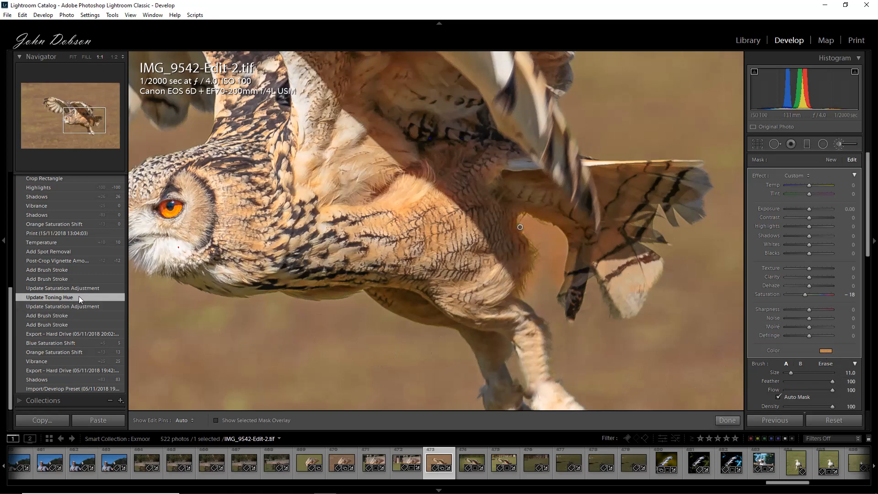
pyautogui.click(59, 288)
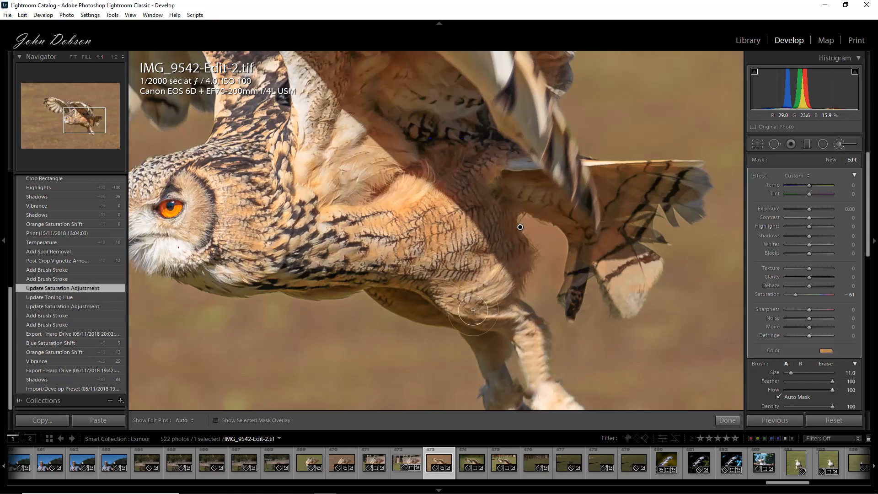
pyautogui.click(49, 269)
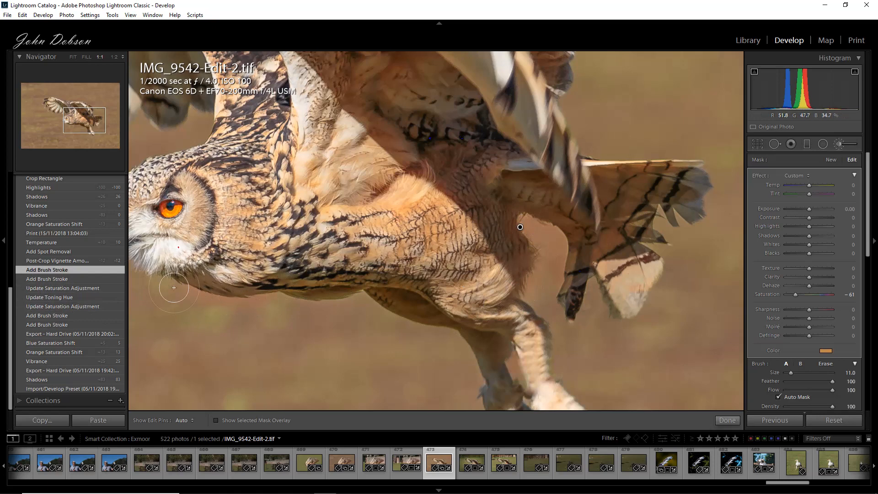
pyautogui.click(723, 421)
# Review the Post-Crop Vignette and Spot Removal history states, inspecting the dark mark near the photo's right edge at 1:1
pyautogui.click(347, 343)
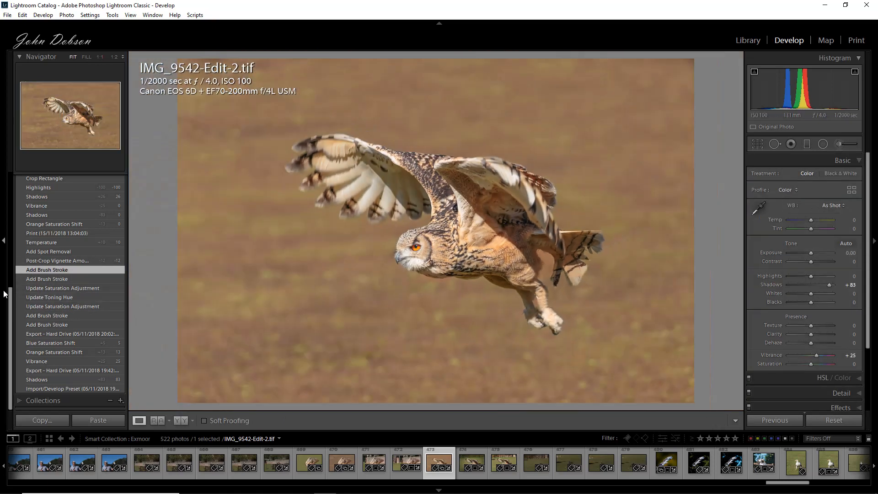
pyautogui.click(37, 260)
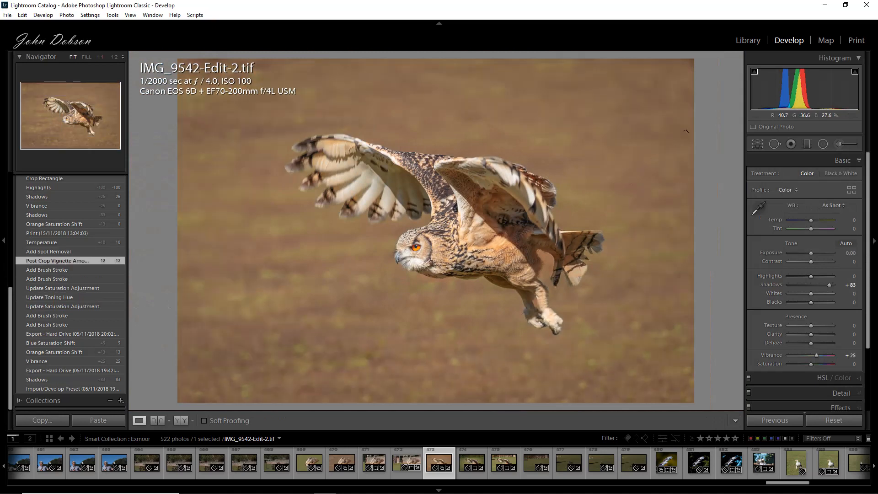
pyautogui.click(686, 176)
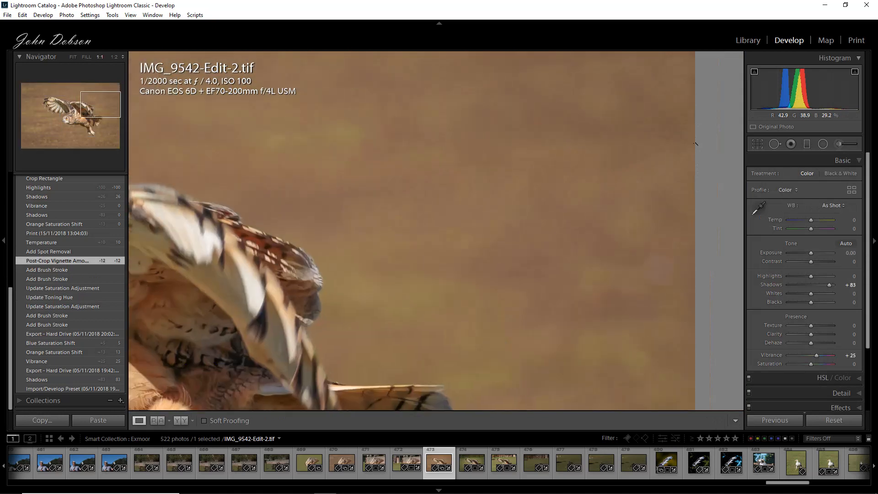
pyautogui.moveTo(615, 224); pyautogui.dragTo(536, 324)
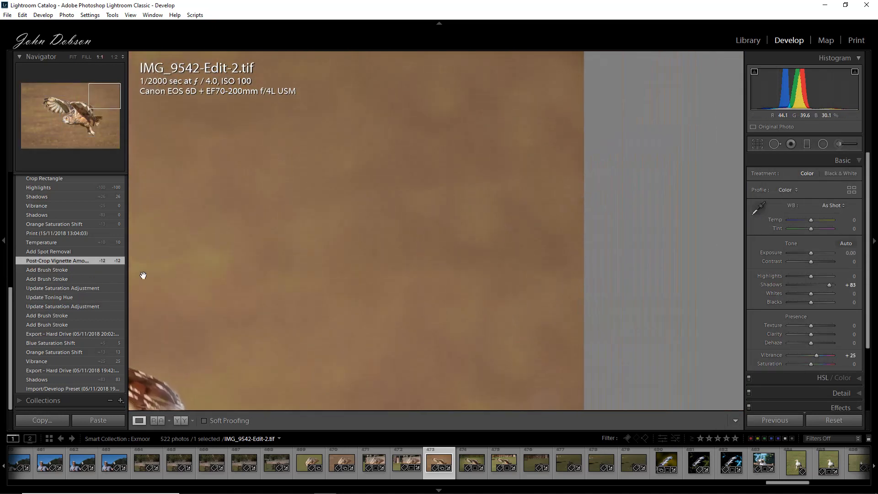
pyautogui.click(39, 251)
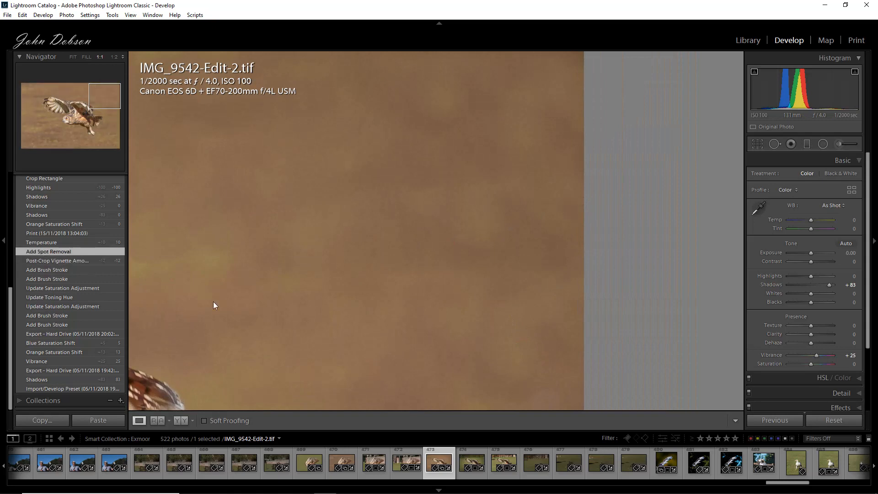
pyautogui.click(325, 296)
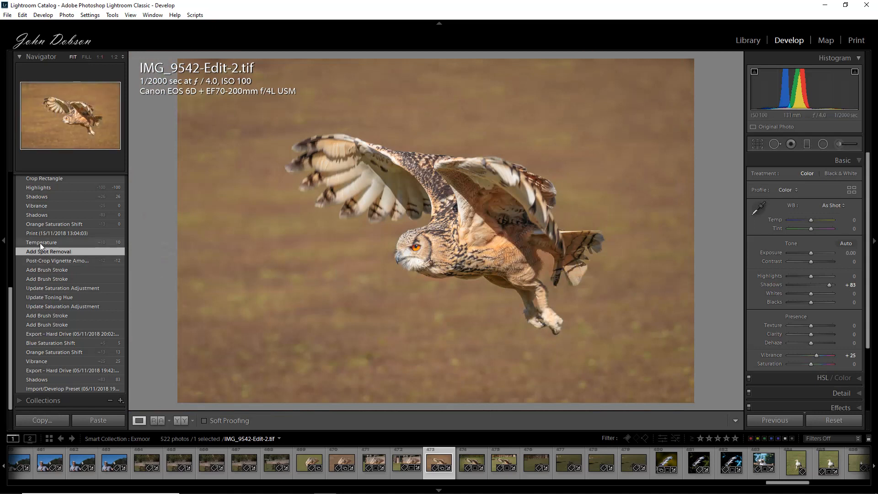
# Review the Temperature, Highlights and Exposure states in the owl photo's history
pyautogui.click(41, 243)
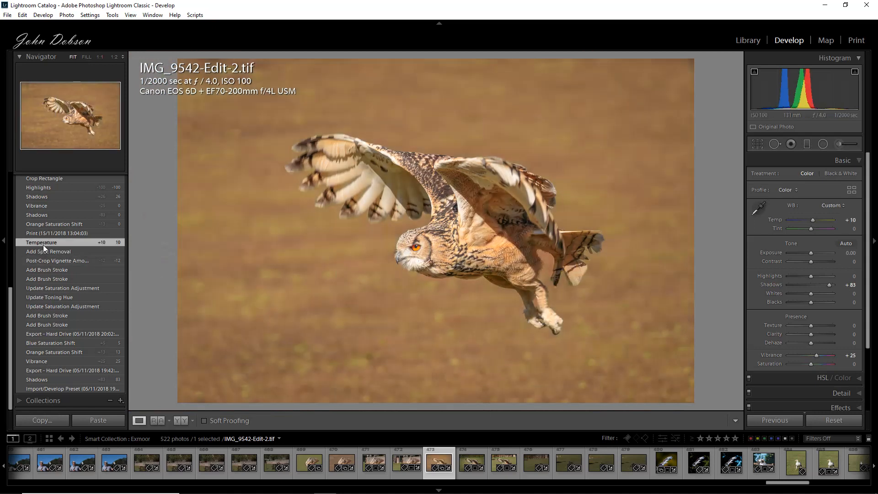
pyautogui.click(39, 188)
pyautogui.scroll(3, 47, 219)
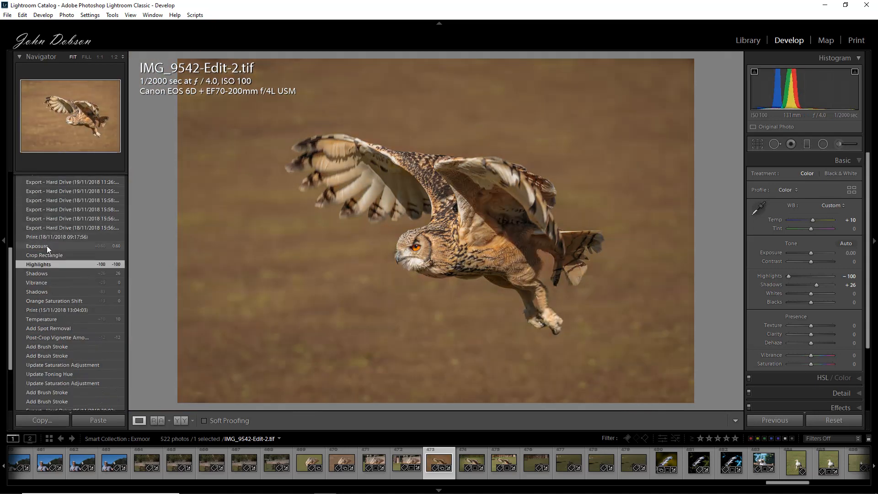
pyautogui.click(47, 246)
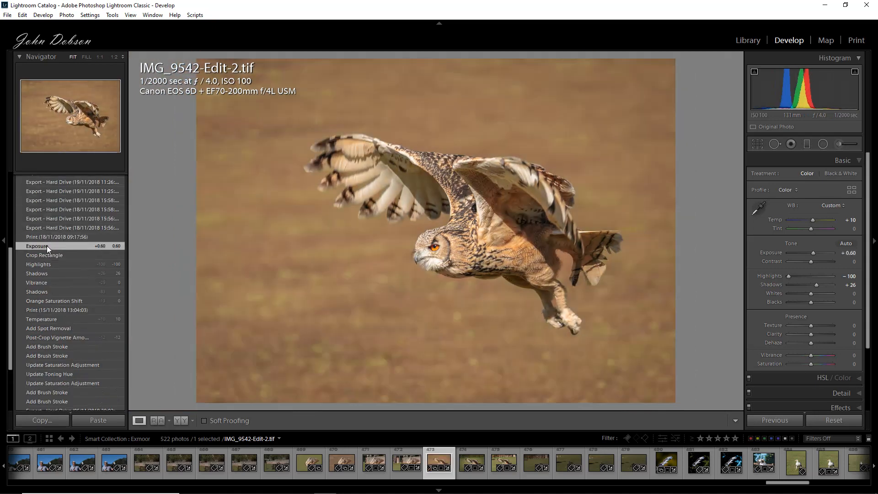